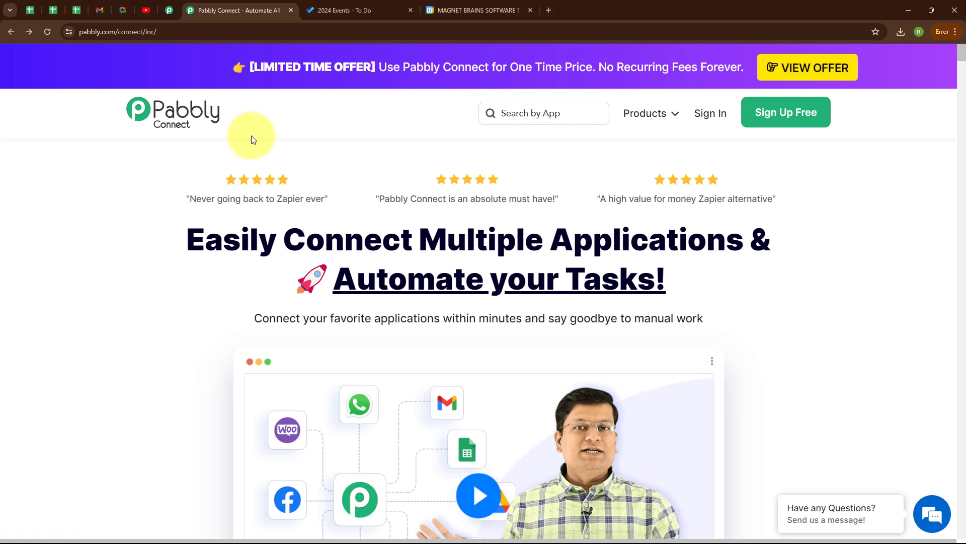
# Step: Review the 2024 Events list in Microsoft To Do and the month view in Google Calendar, returning to the Pabbly Connect page
pyautogui.click(375, 6)
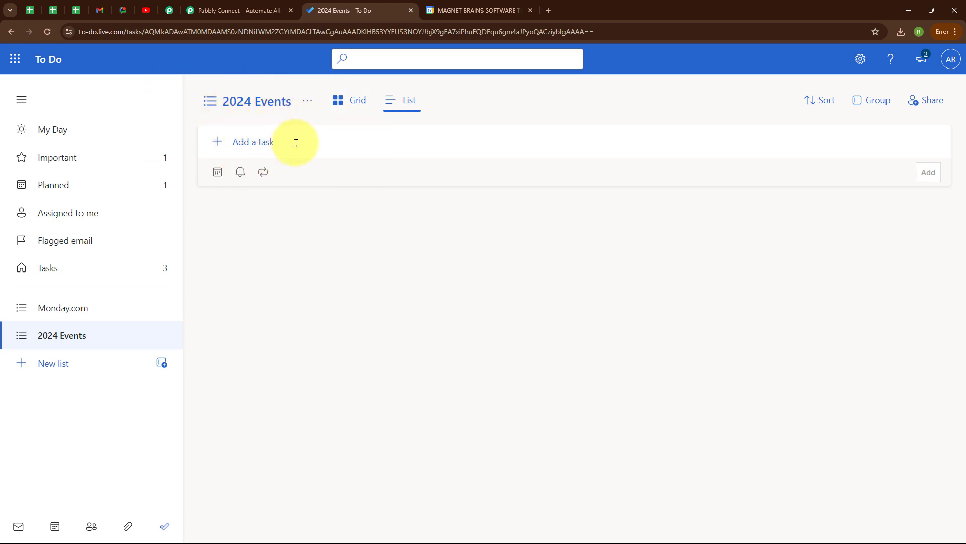
pyautogui.click(441, 11)
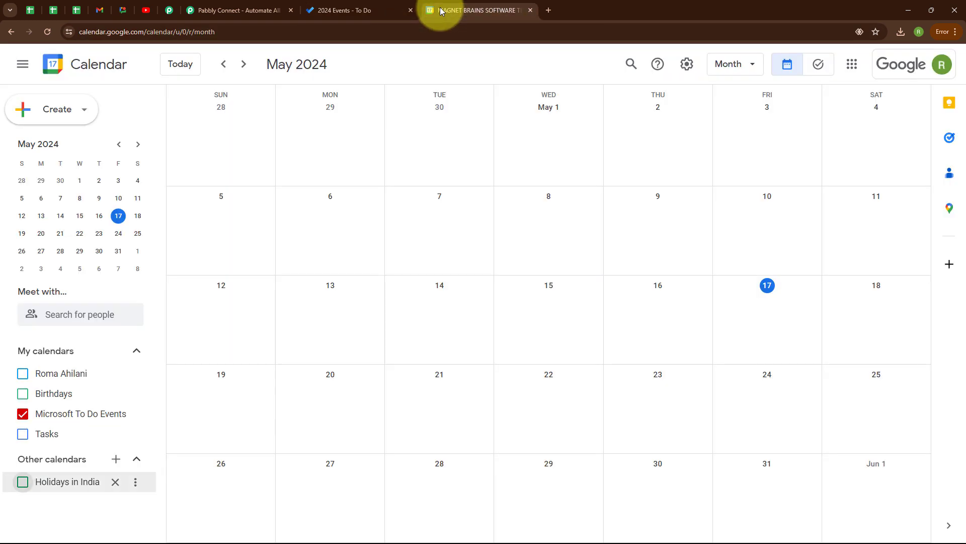
pyautogui.click(257, 14)
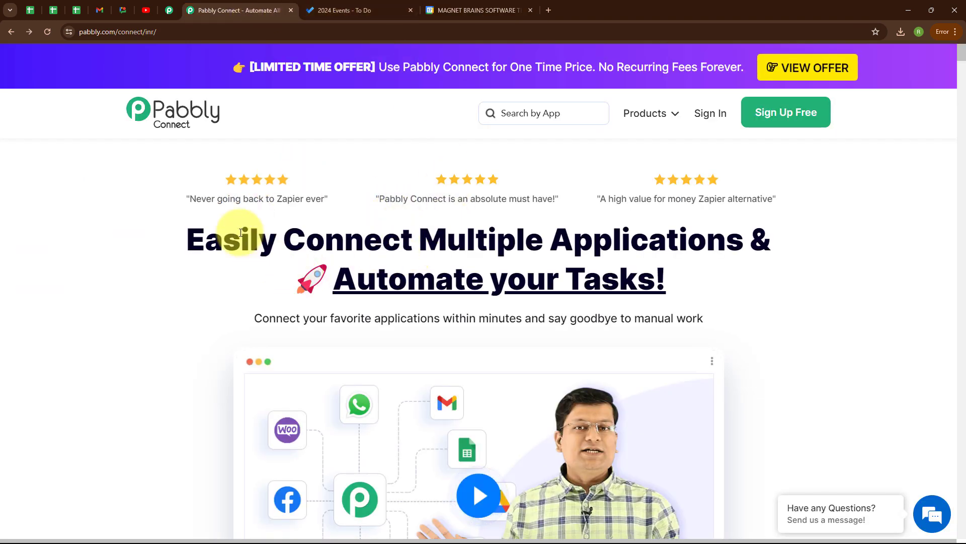
# Step: Sign in to Pabbly from the Pabbly Connect page and open the Pabbly Connect app
pyautogui.click(184, 32)
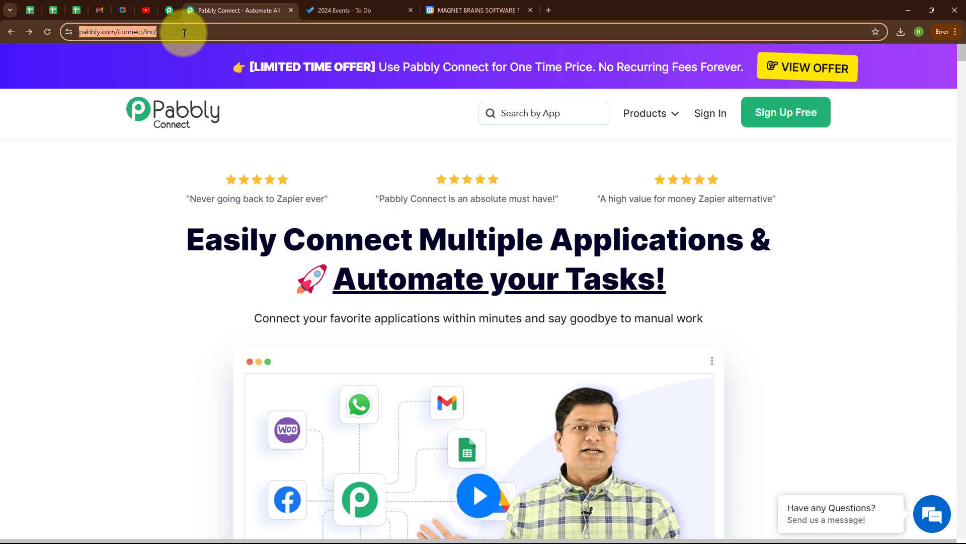
pyautogui.click(340, 168)
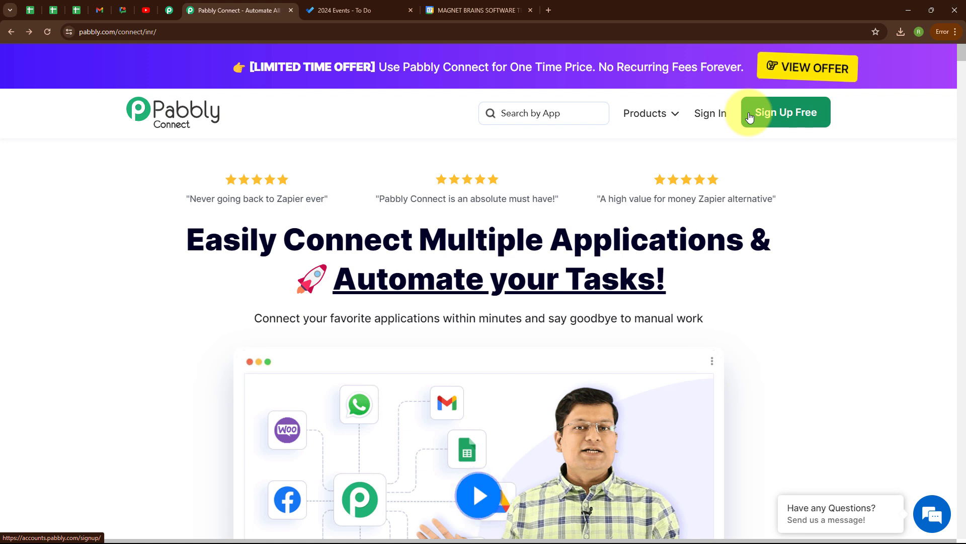
pyautogui.click(711, 116)
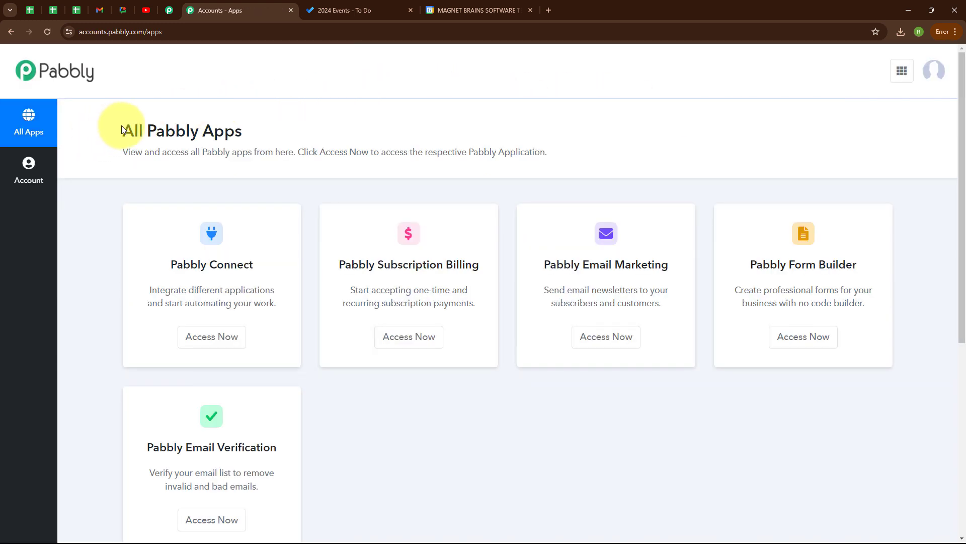
pyautogui.moveTo(123, 129); pyautogui.dragTo(260, 141)
pyautogui.click(379, 119)
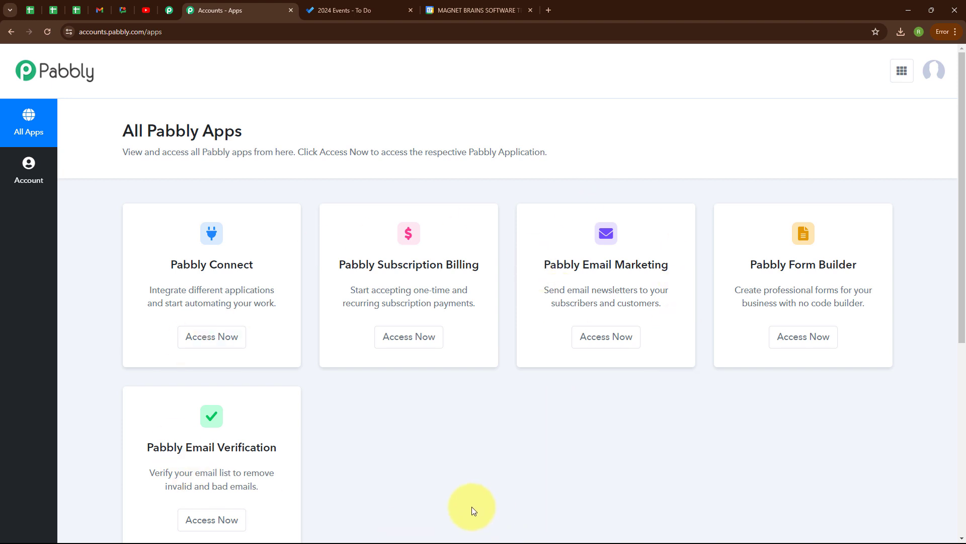
pyautogui.click(186, 346)
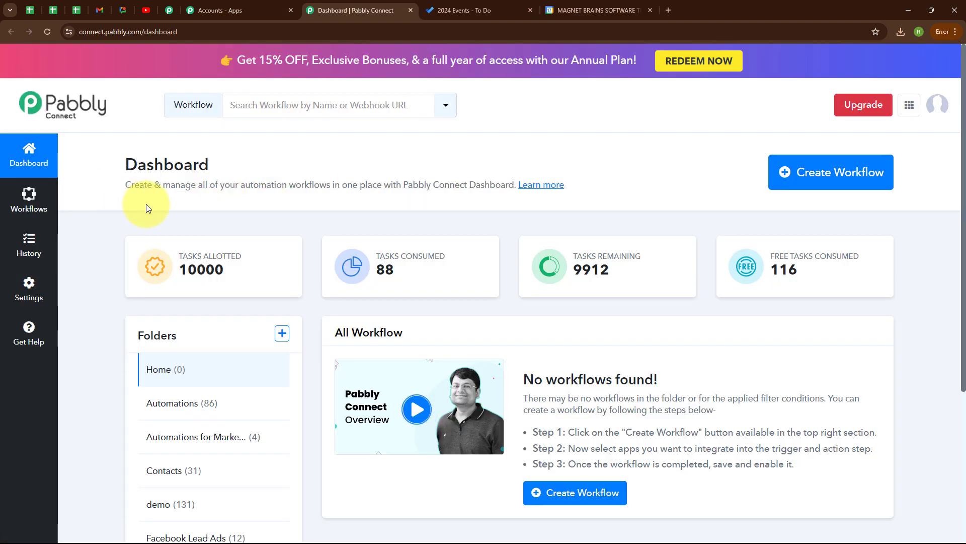
# Step: Create a workflow named "Create Google Calendar Event from Microsoft To Do" in the Automations folder
pyautogui.click(826, 182)
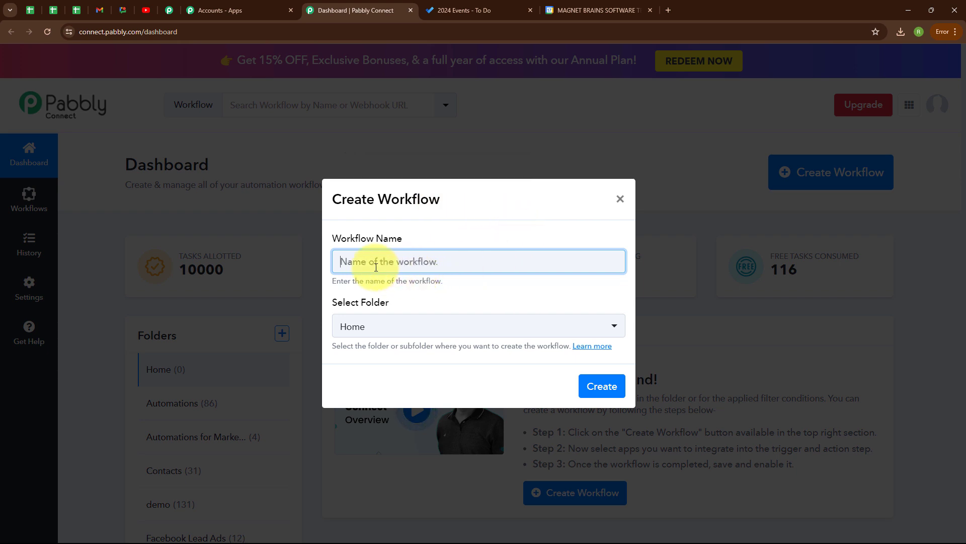
pyautogui.write('Create Google Calendar Event from Microsoft To Do')
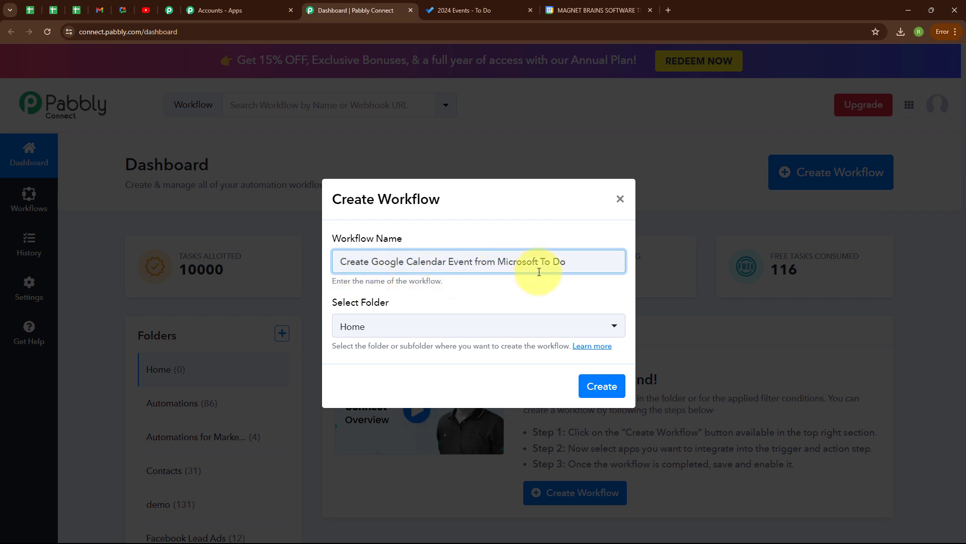
pyautogui.click(445, 326)
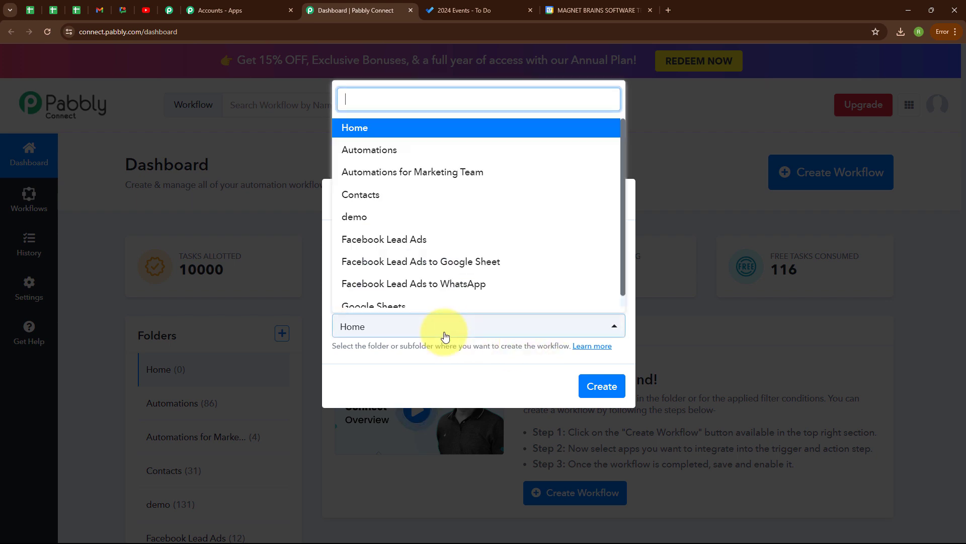
pyautogui.click(414, 146)
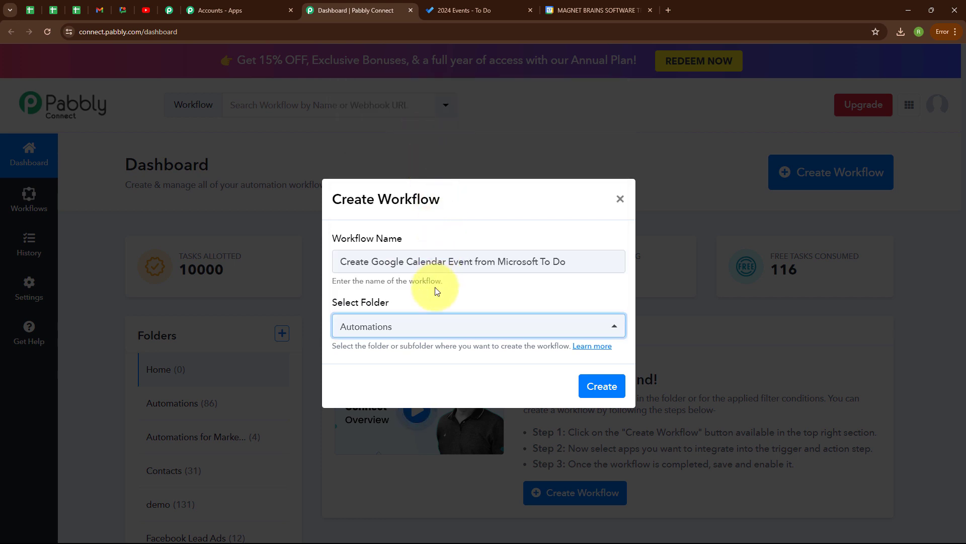
pyautogui.click(441, 373)
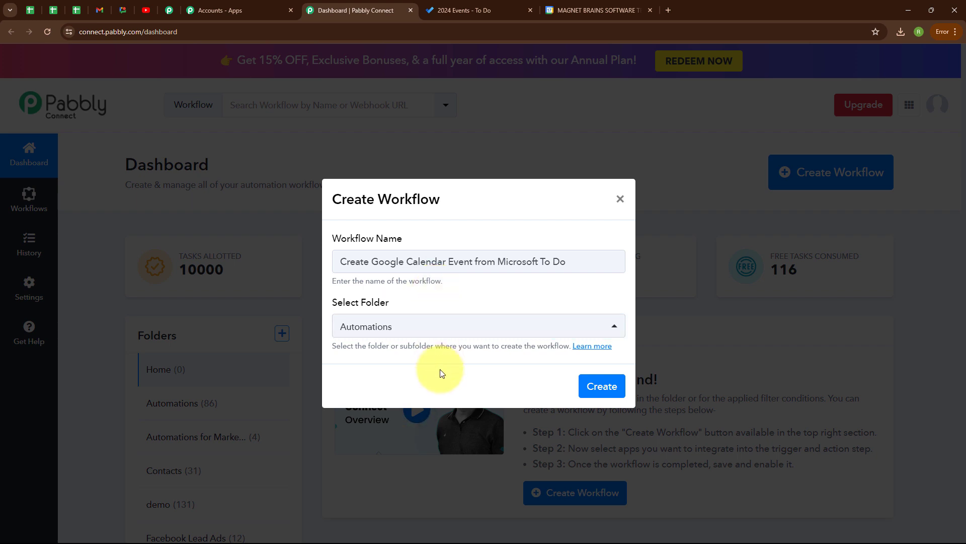
pyautogui.click(598, 395)
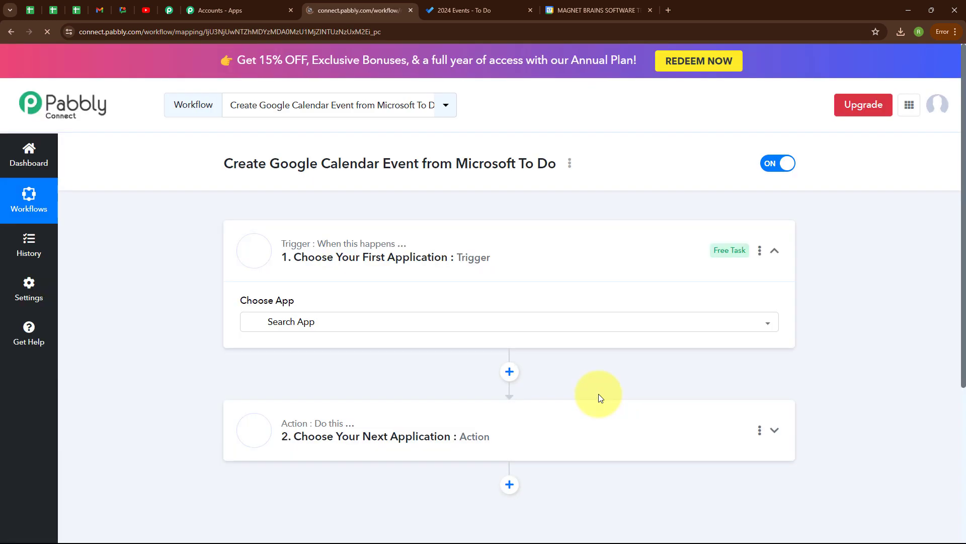
pyautogui.click(774, 252)
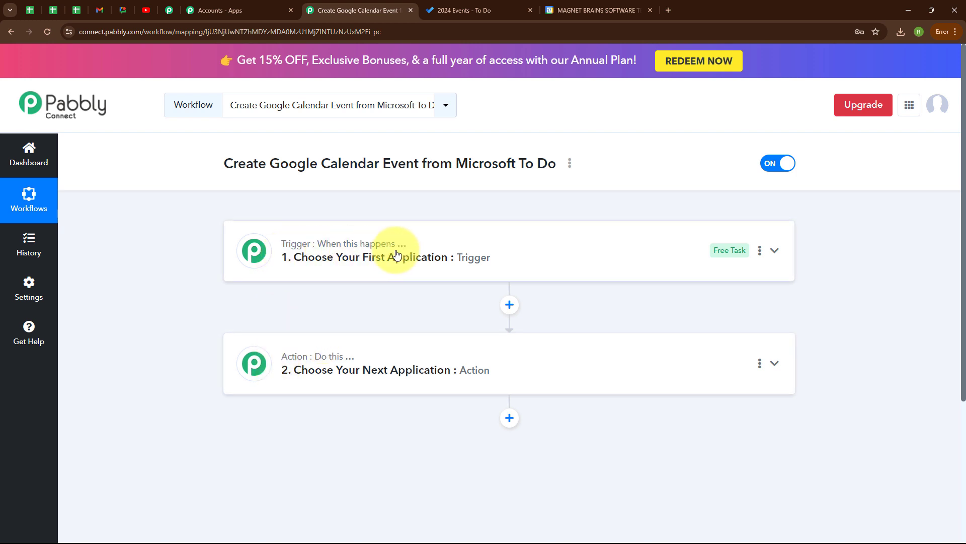
pyautogui.moveTo(295, 368)
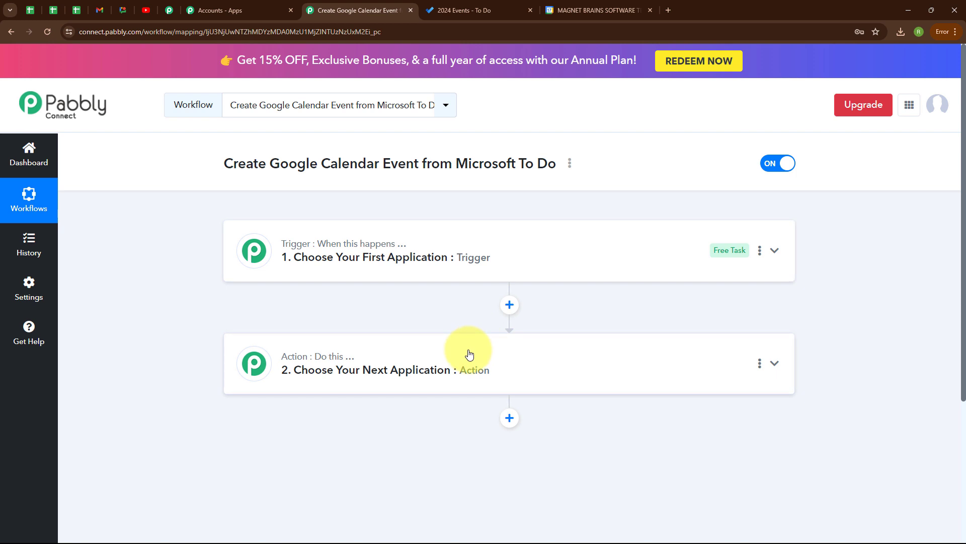
pyautogui.click(775, 250)
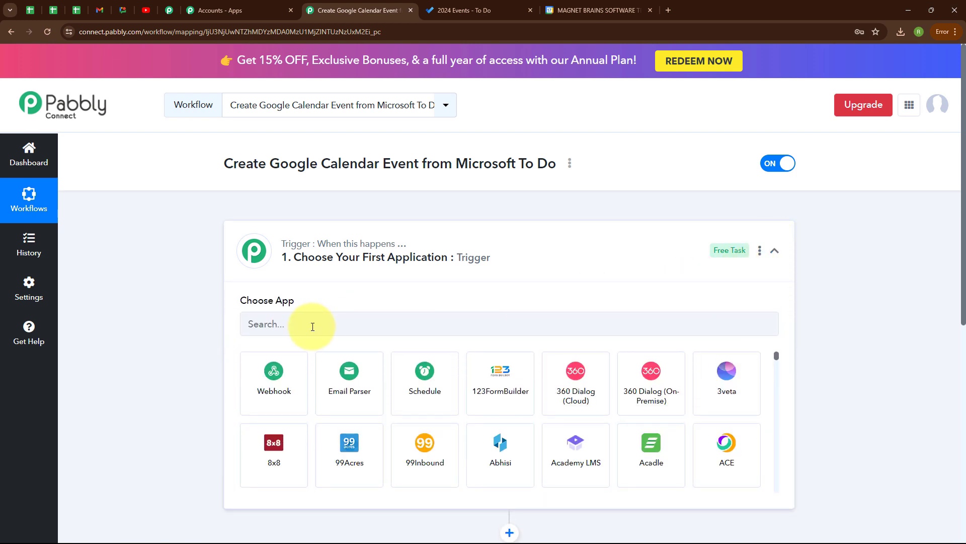
# Step: Set the workflow's trigger app to Microsoft To-Do with New Task as the trigger event
pyautogui.click(301, 329)
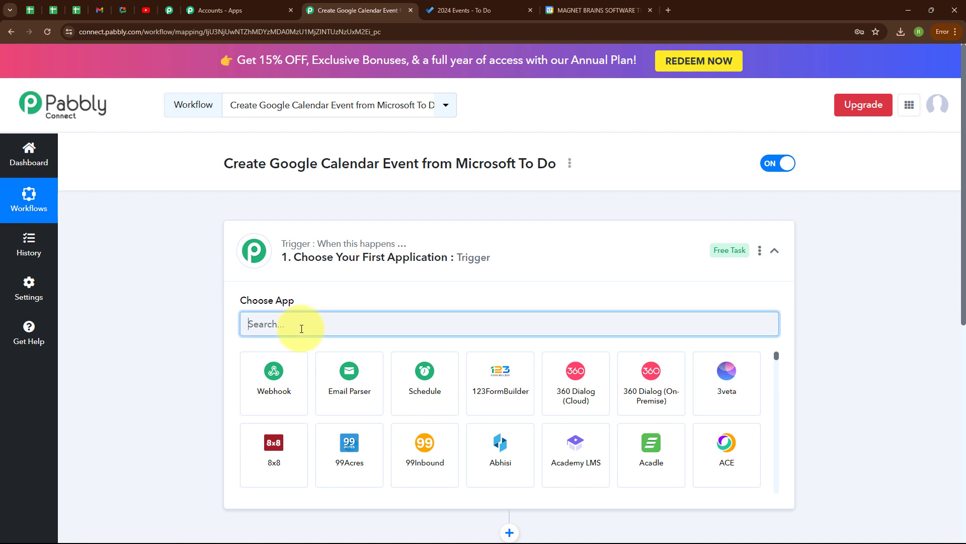
pyautogui.write('micro')
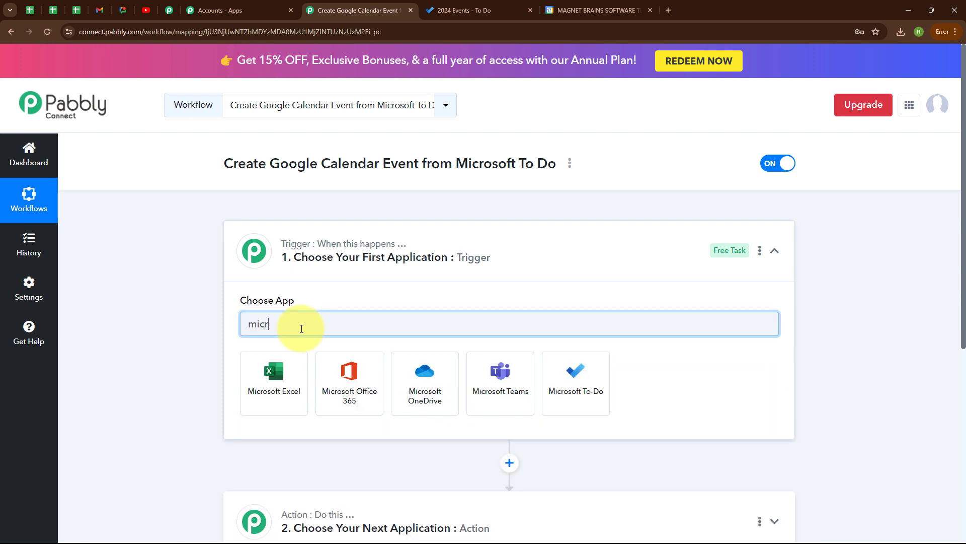
pyautogui.click(543, 387)
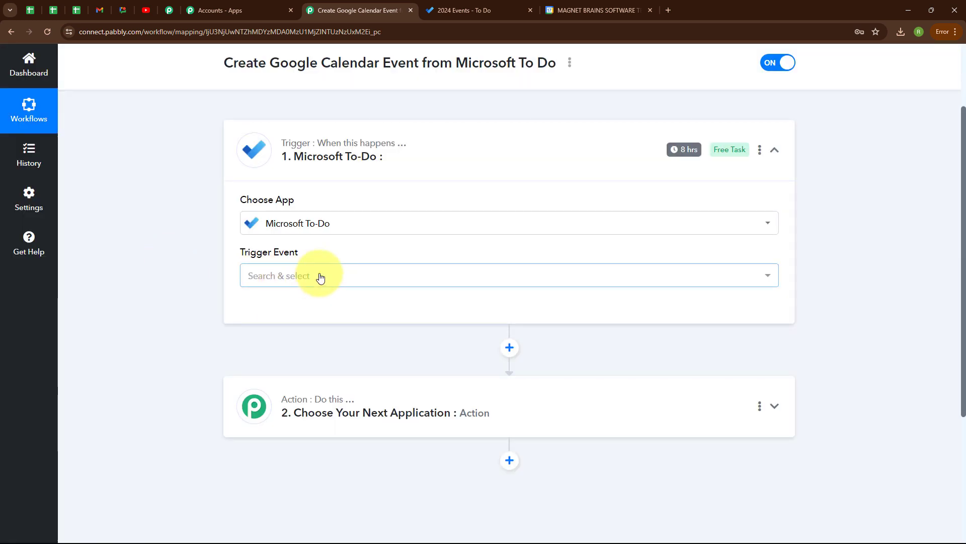
pyautogui.click(320, 278)
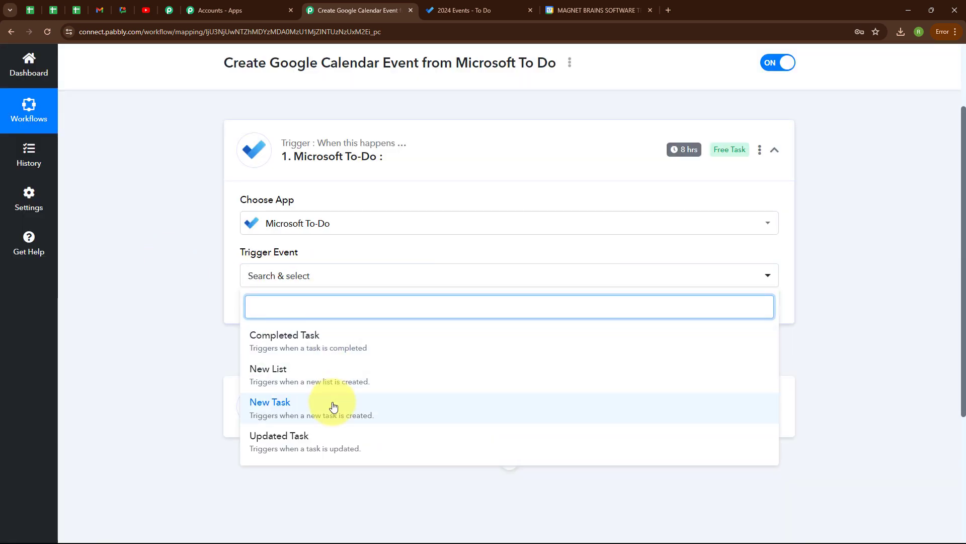
pyautogui.click(322, 401)
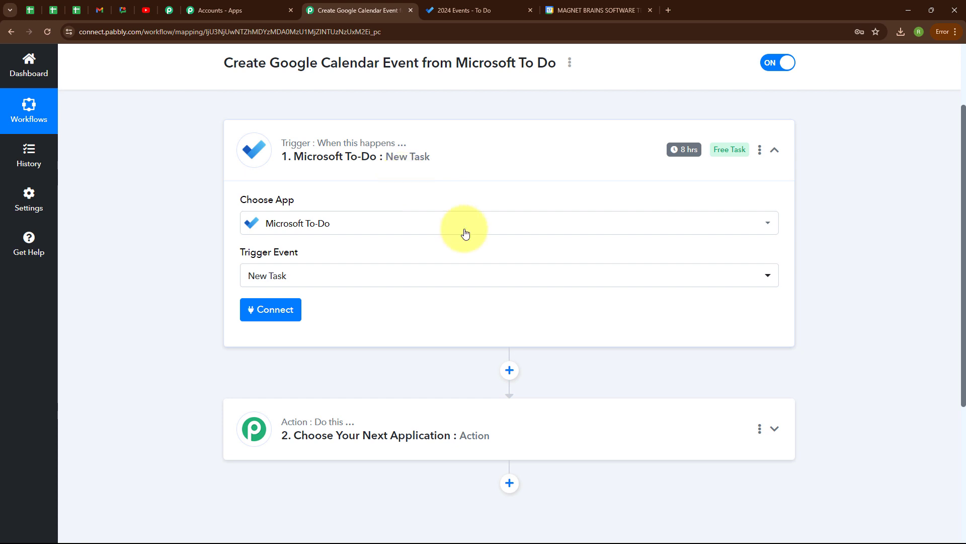
# Step: Connect the trigger through a new Microsoft To-Do connection and accept the access permissions requested for Pabbly Connect
pyautogui.click(281, 316)
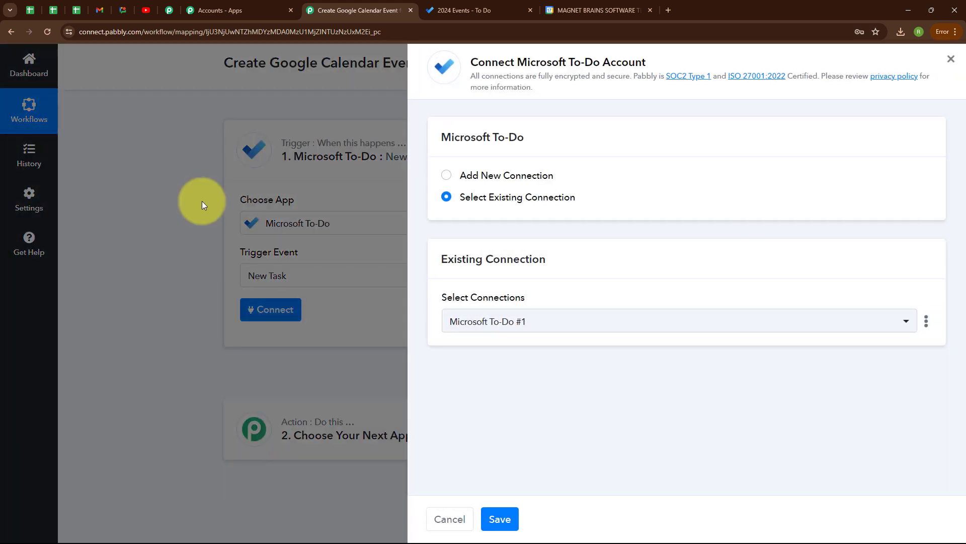
pyautogui.click(447, 177)
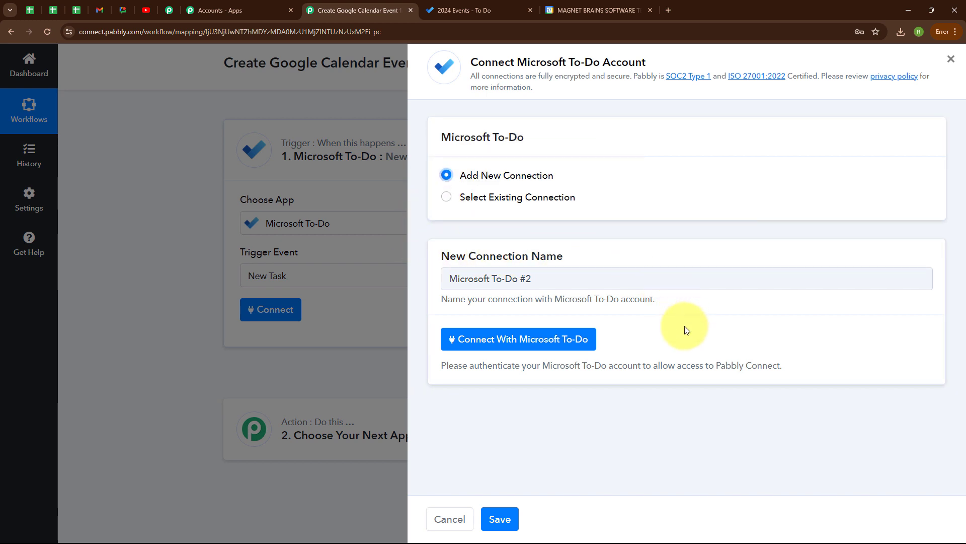
pyautogui.click(537, 340)
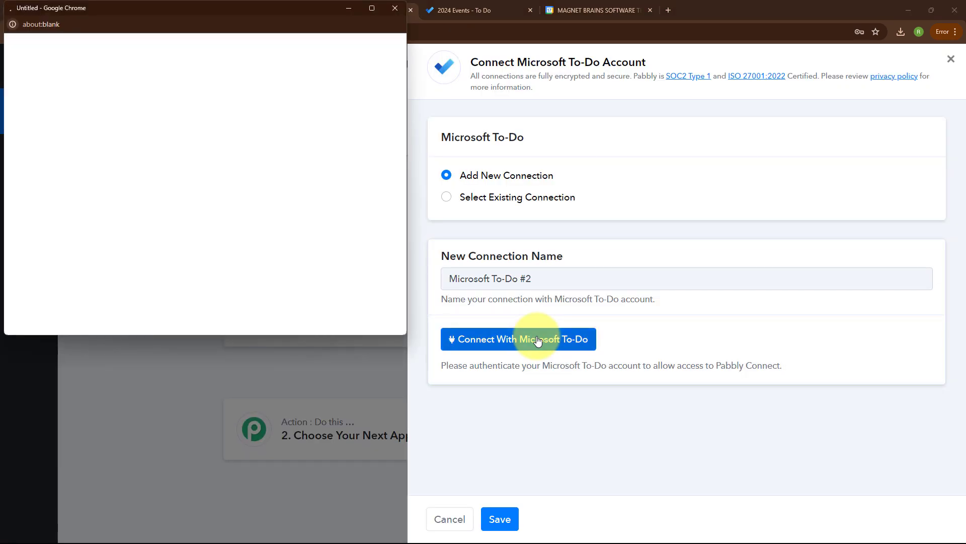
pyautogui.scroll(-10, 309, 241)
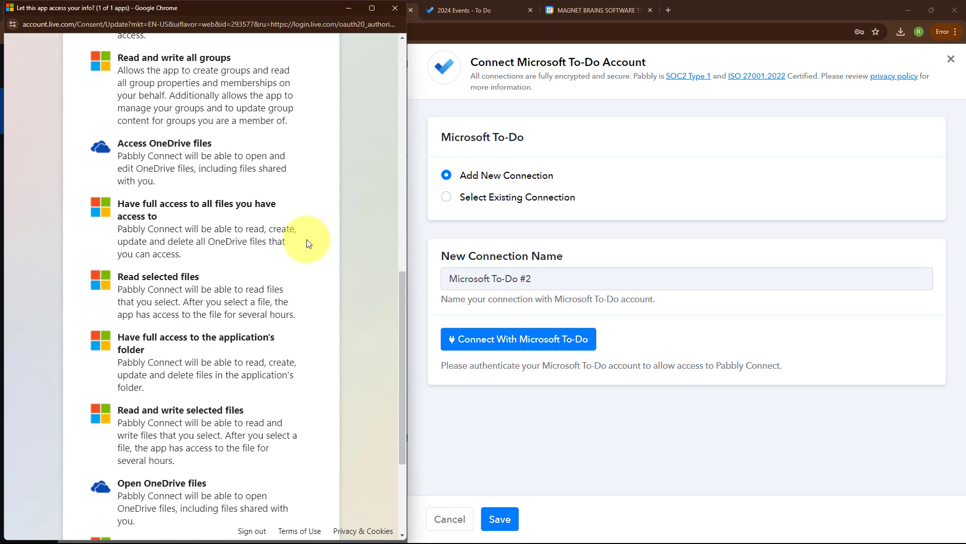
pyautogui.scroll(-4, 309, 241)
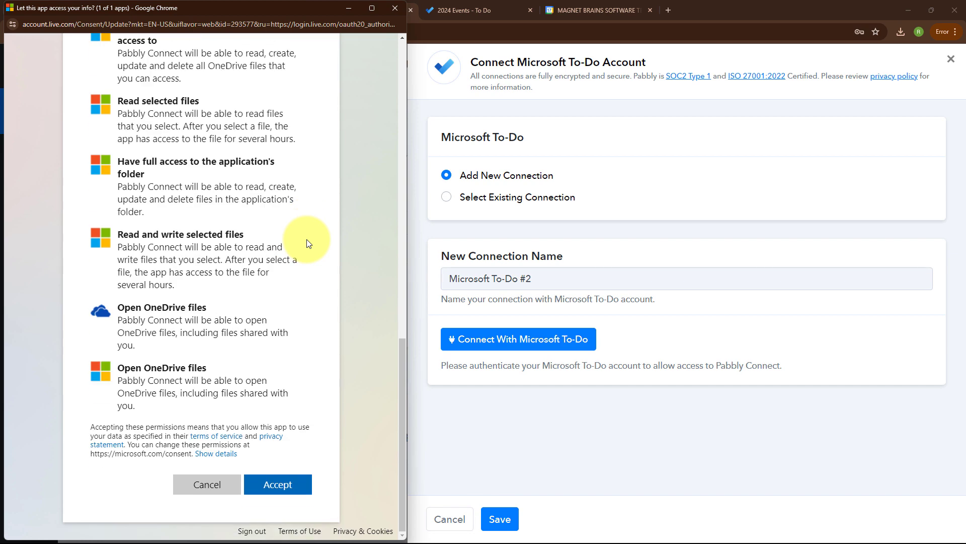
pyautogui.click(281, 485)
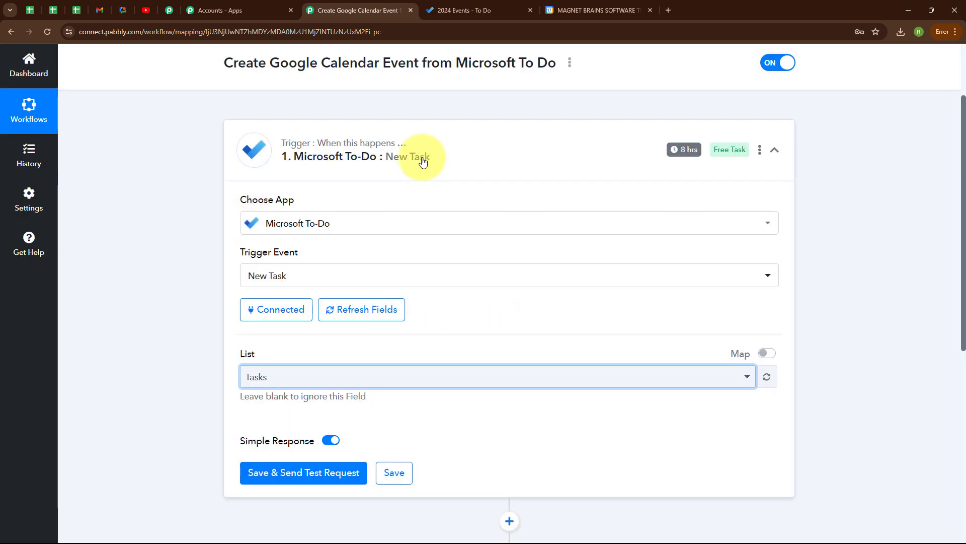
# Step: Set the trigger's list to 2024 Events, checking the list name in Microsoft To Do
pyautogui.scroll(-2, 531, 328)
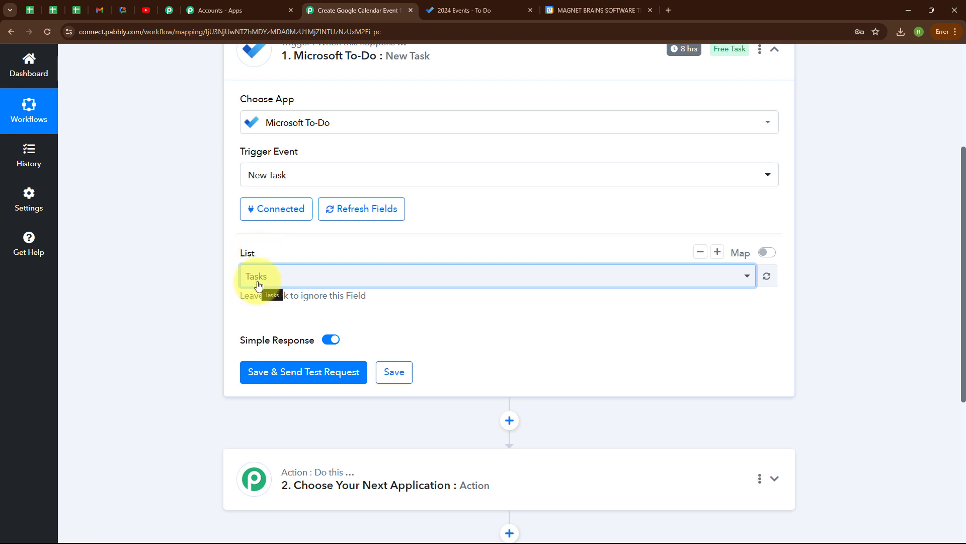
pyautogui.click(496, 4)
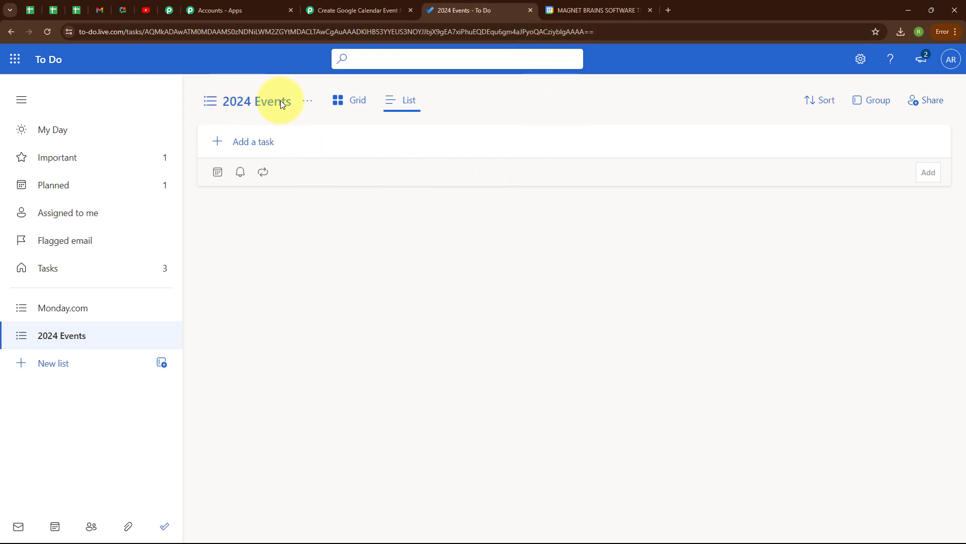
pyautogui.click(334, 9)
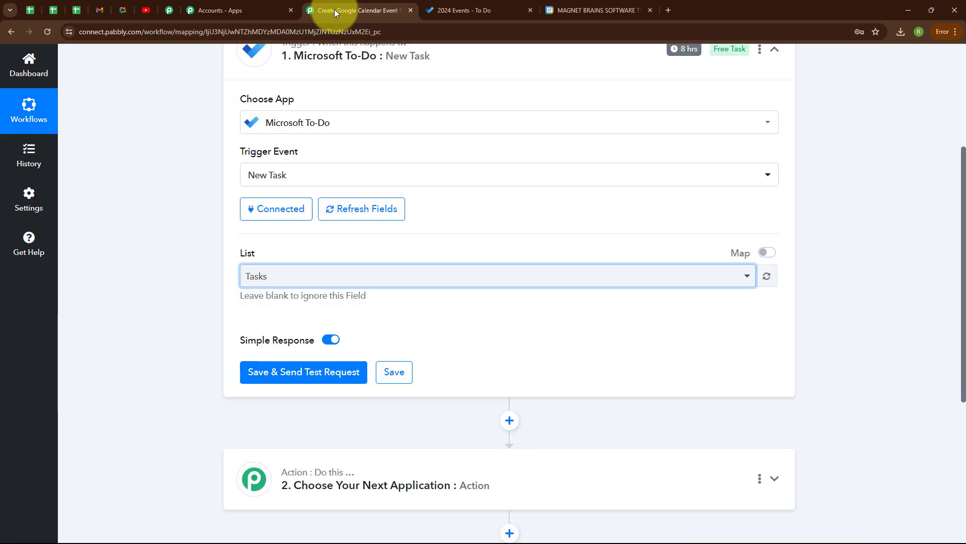
pyautogui.click(349, 277)
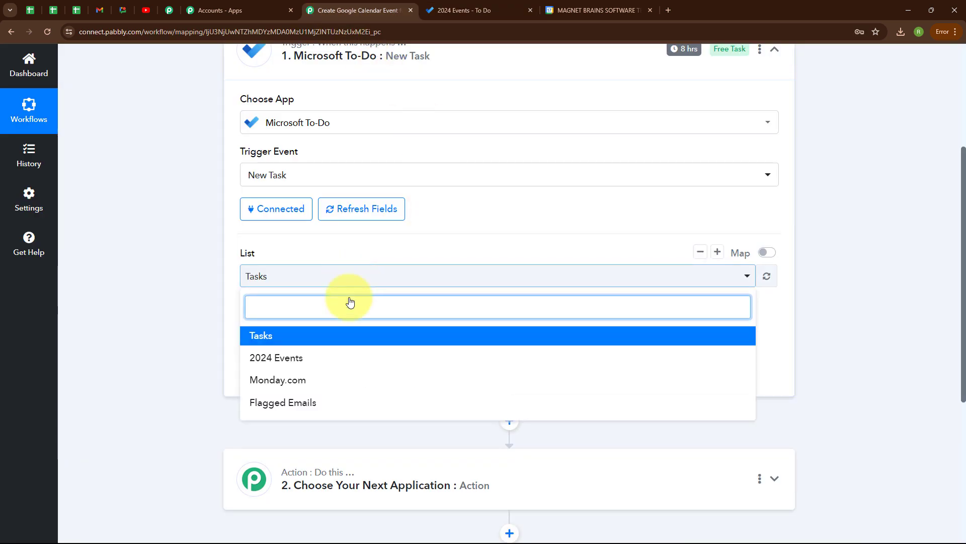
pyautogui.click(355, 366)
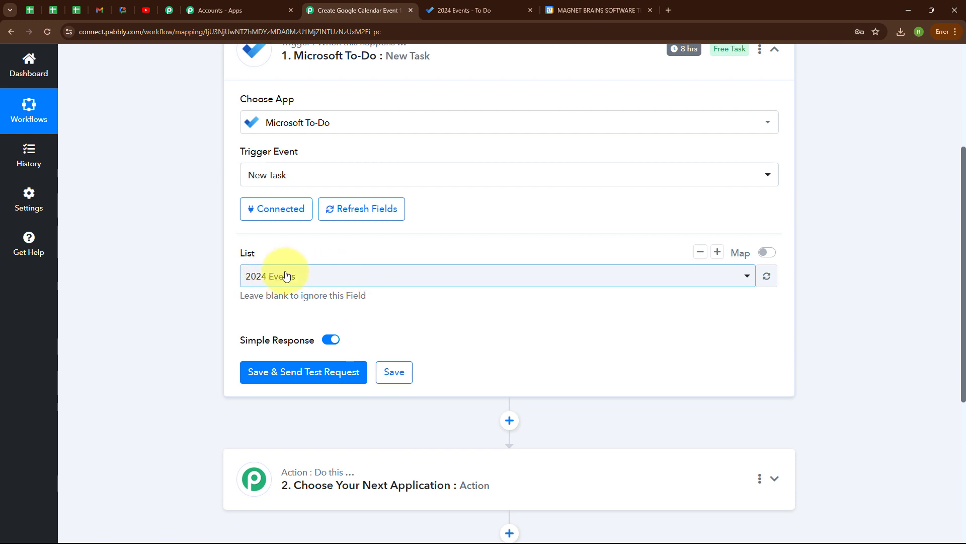
# Step: In Microsoft To Do, add the task "Meet and Greet Event" with due date Tuesday, May 21 to the 2024 Events list
pyautogui.click(468, 7)
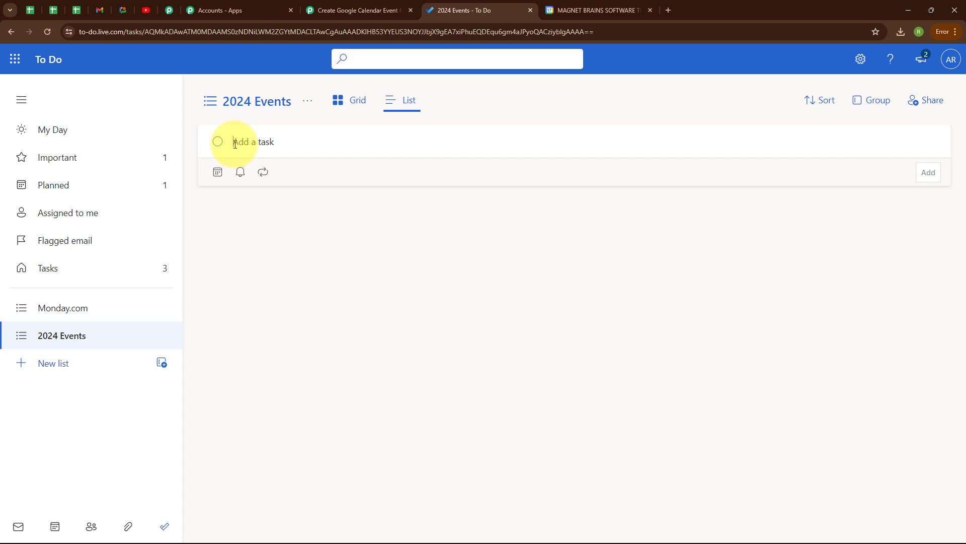
pyautogui.write('Meet and Greet Event')
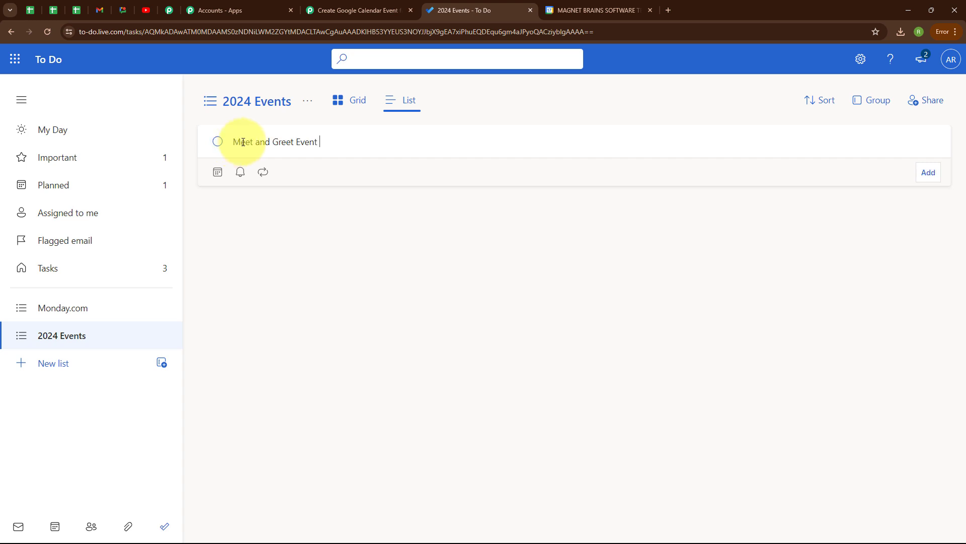
pyautogui.click(217, 172)
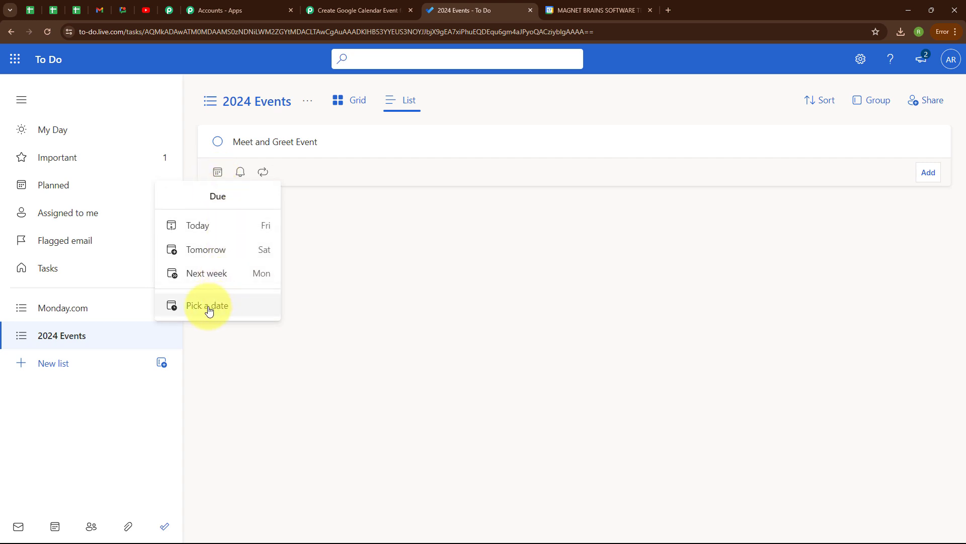
pyautogui.click(191, 307)
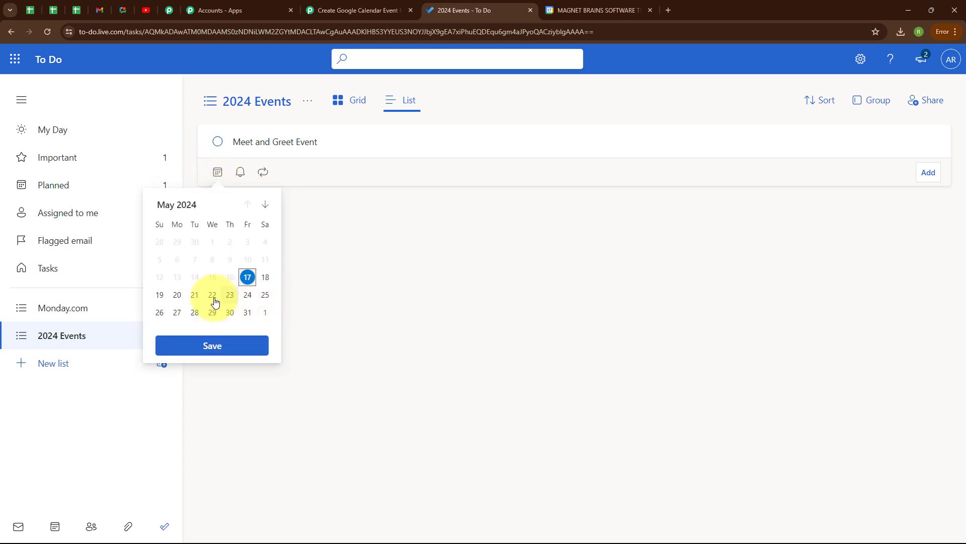
pyautogui.click(198, 300)
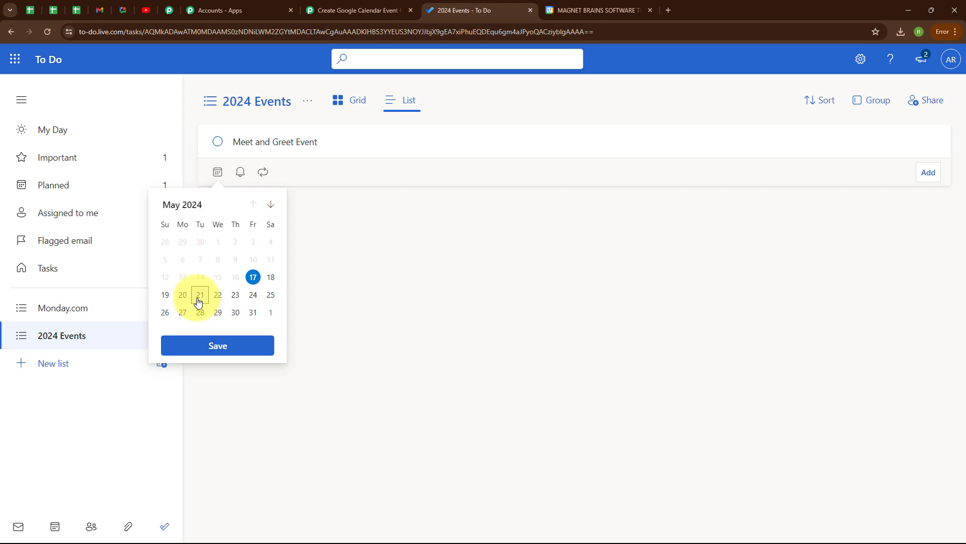
pyautogui.click(218, 346)
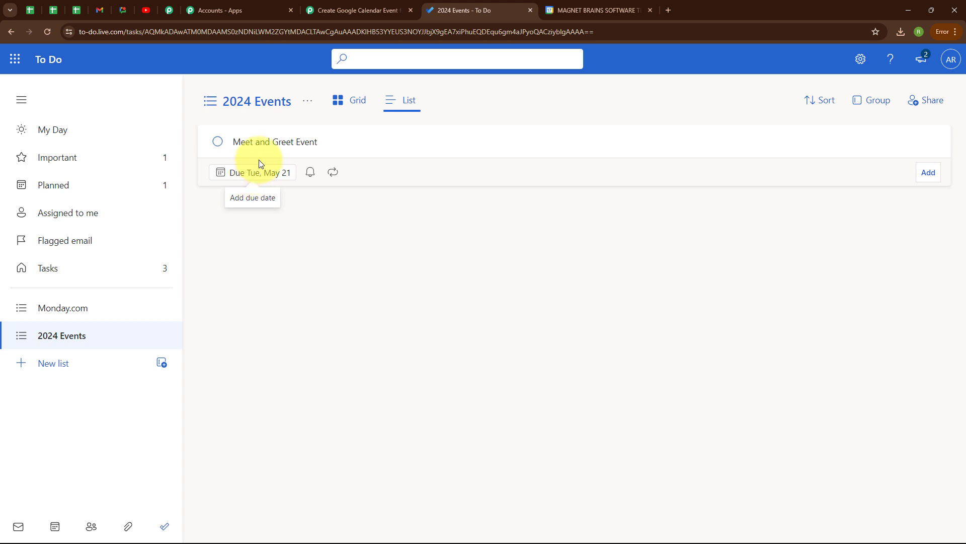
pyautogui.click(929, 178)
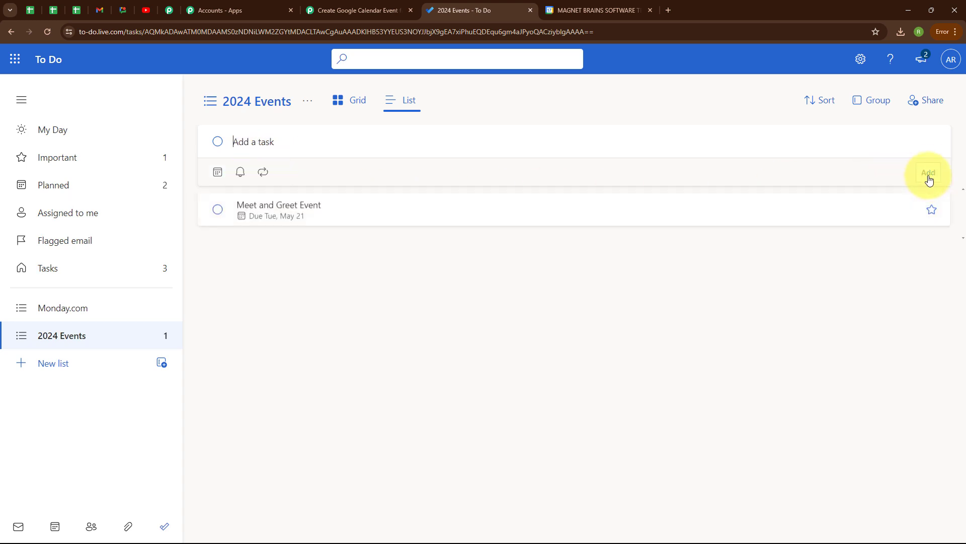
# Step: Add the note "Visit The Maple for Meet and Greet Event" to the Meet and Greet Event task
pyautogui.click(289, 216)
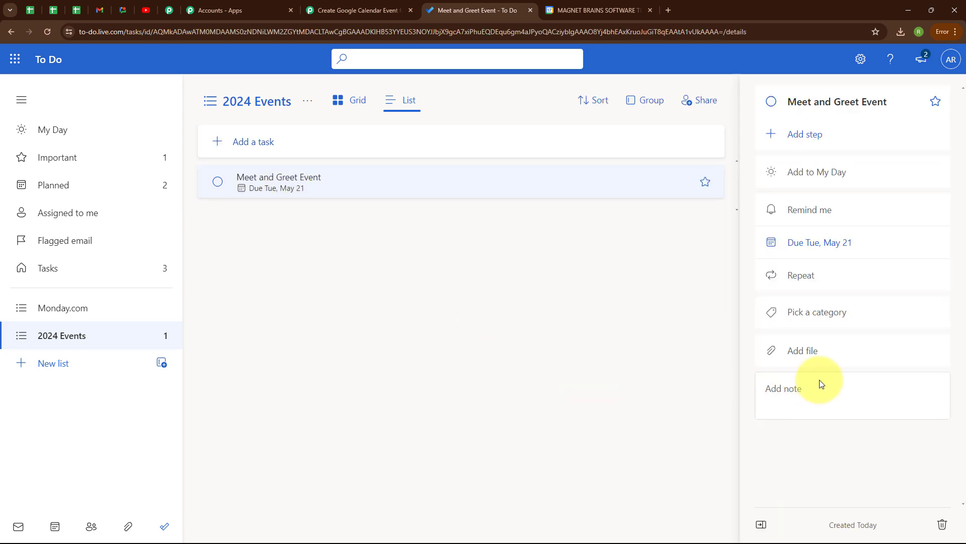
pyautogui.click(812, 398)
pyautogui.write('Visit The Maple for')
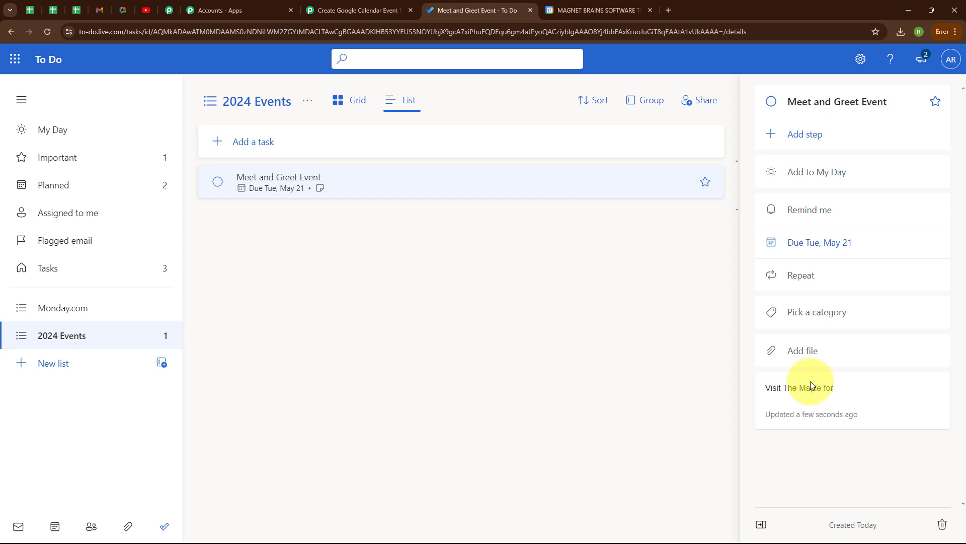
pyautogui.write(' Meet and Greet Event')
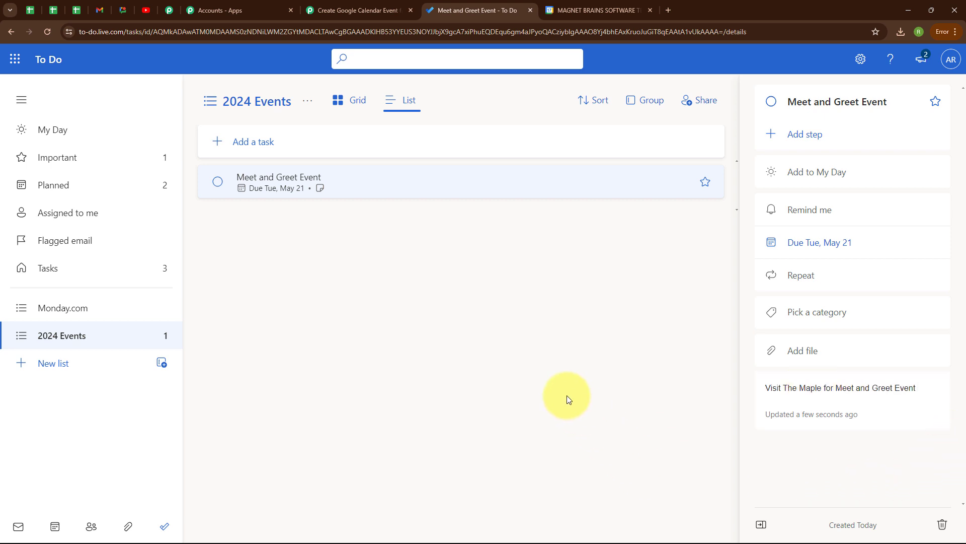
pyautogui.click(619, 302)
# Step: Back in Pabbly Connect, save the trigger with a test request and review the received task's title, due date and body content
pyautogui.click(333, 11)
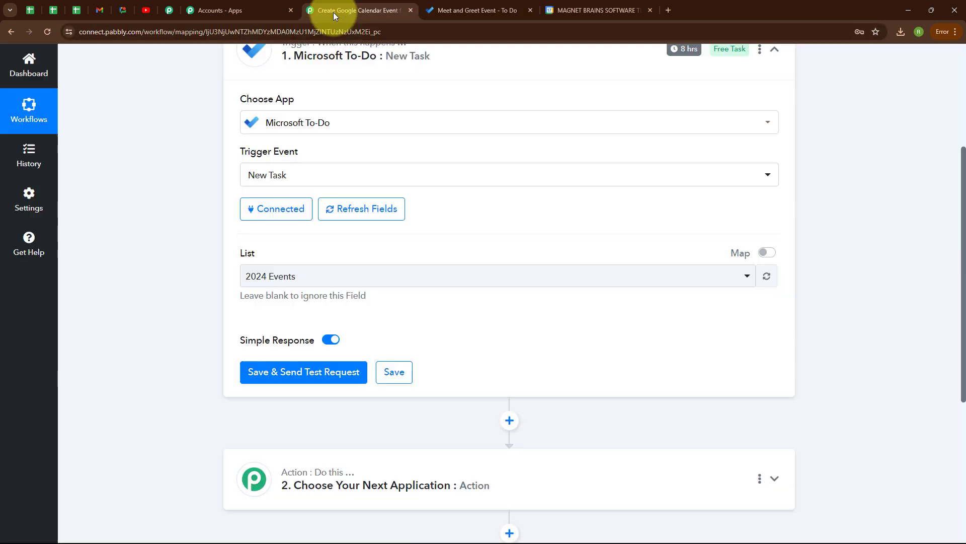
pyautogui.click(293, 371)
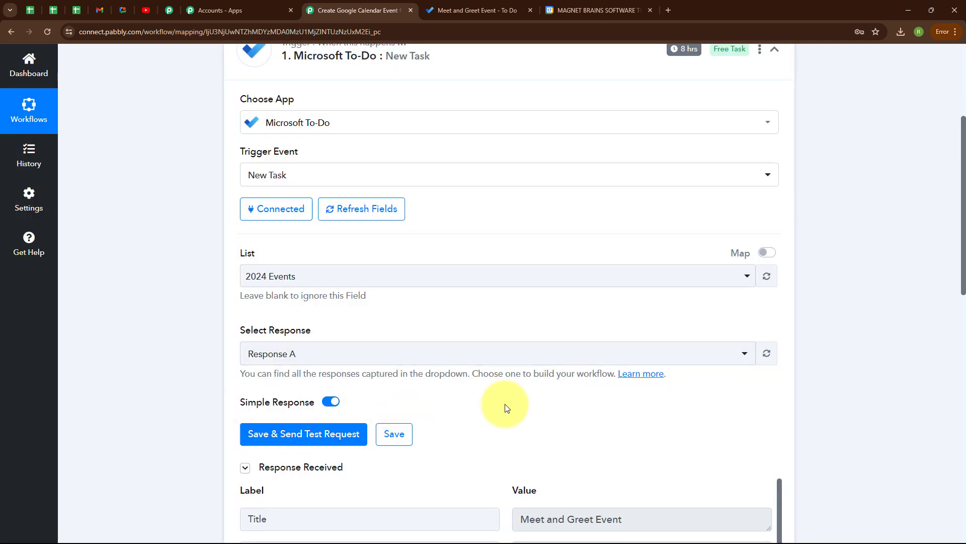
pyautogui.scroll(-5, 506, 404)
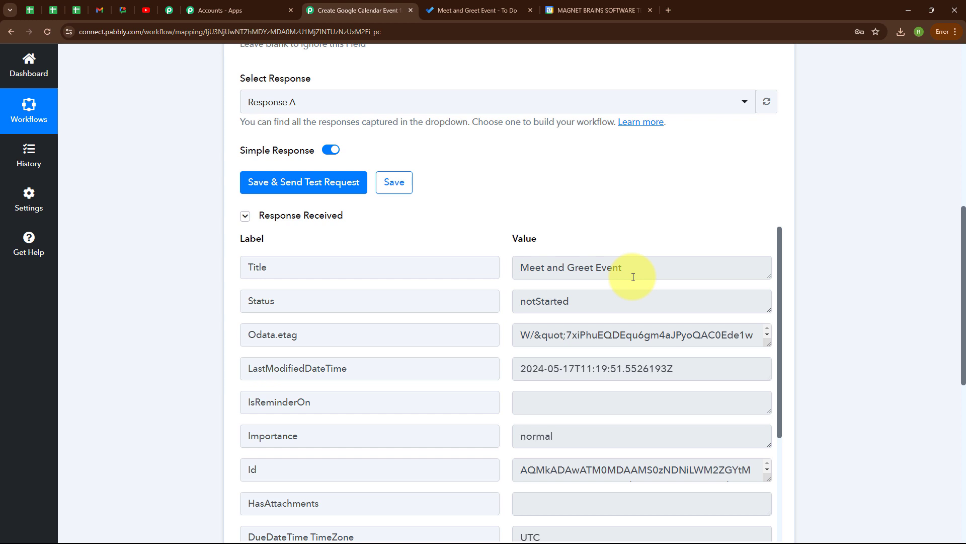
pyautogui.scroll(-3, 633, 277)
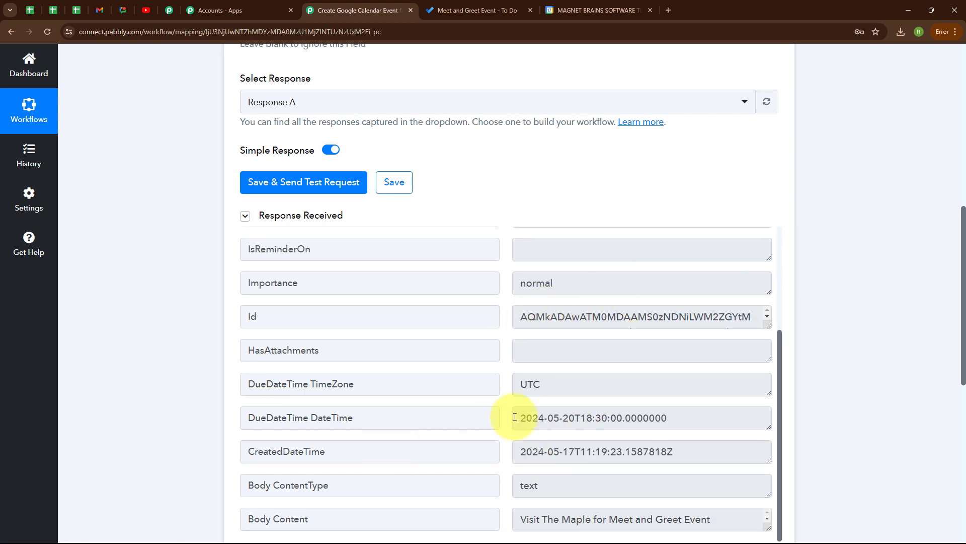
pyautogui.scroll(-3, 567, 422)
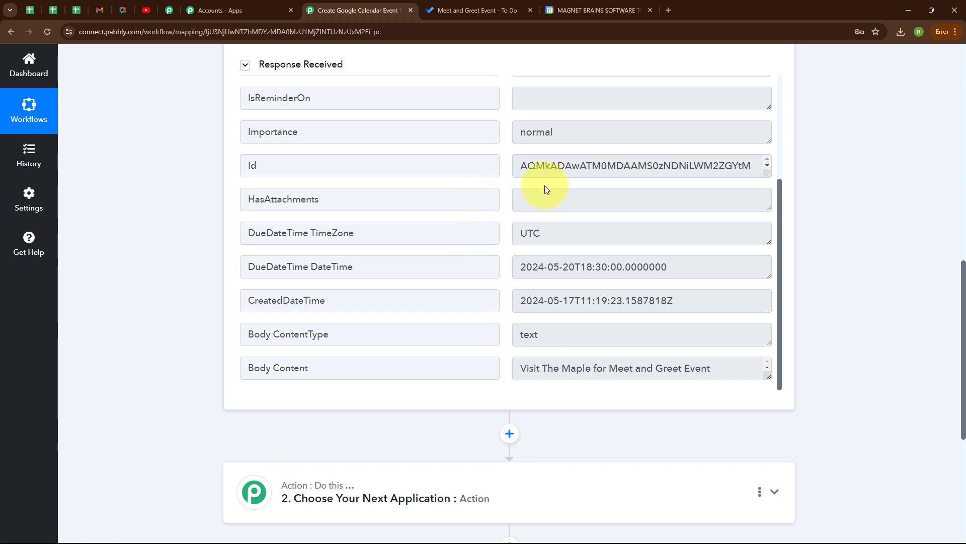
pyautogui.scroll(-2, 627, 176)
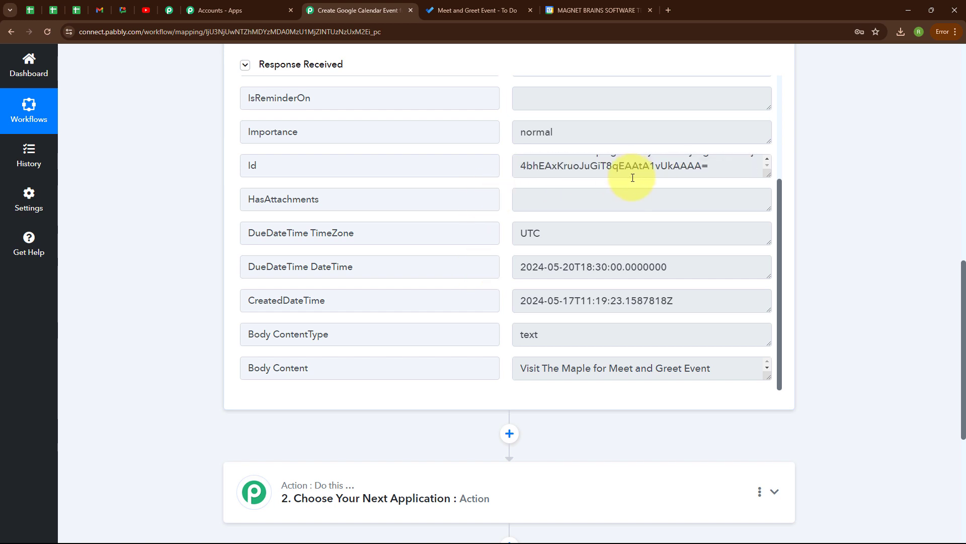
# Step: Set the second step's app to Date/Time Formatter (Pabbly) with the action event Add/Subtract Time, and connect it
pyautogui.click(375, 478)
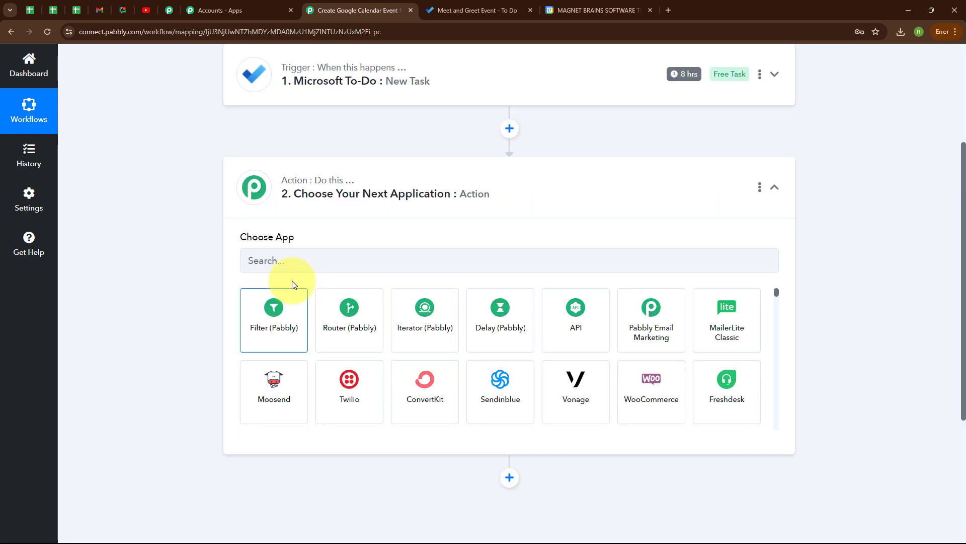
pyautogui.click(318, 259)
pyautogui.write('D')
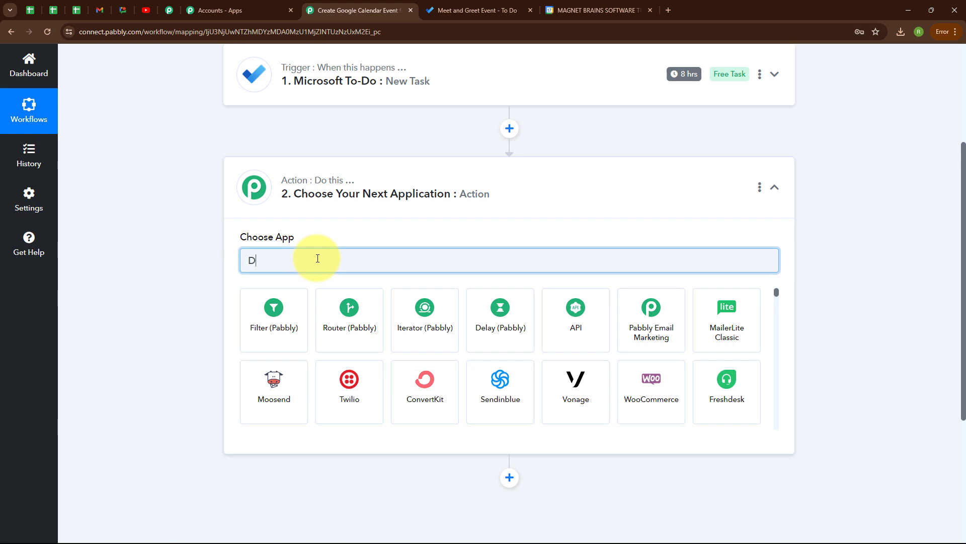
pyautogui.write('ate')
pyautogui.click(285, 331)
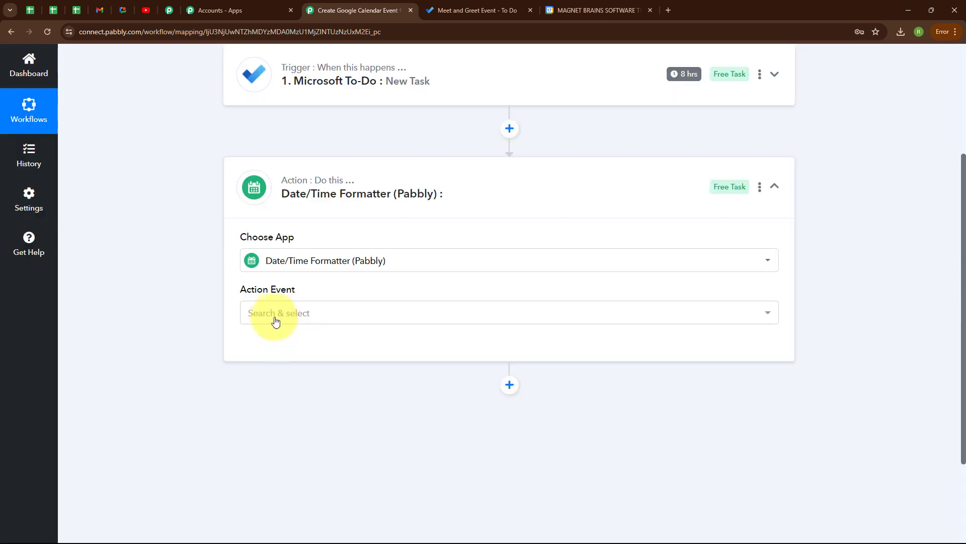
pyautogui.click(275, 319)
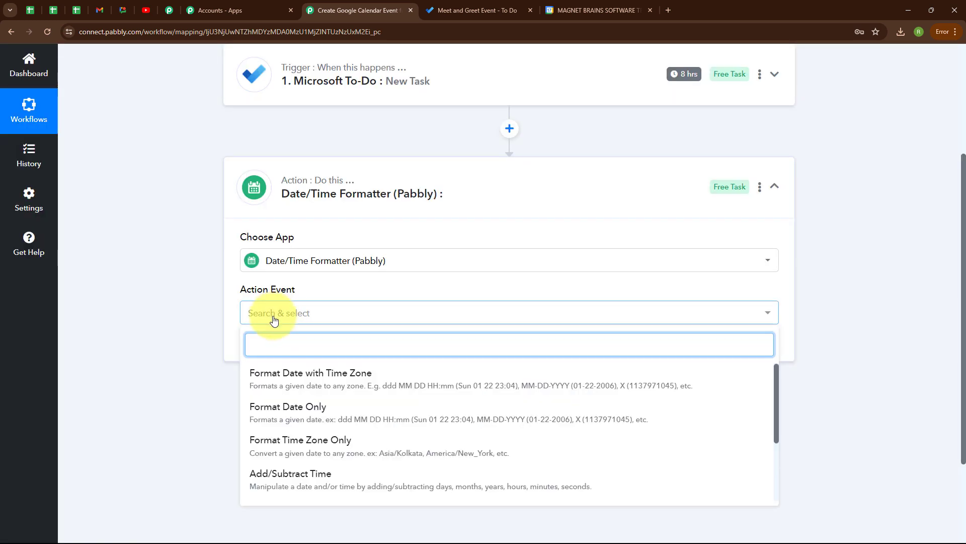
pyautogui.click(295, 478)
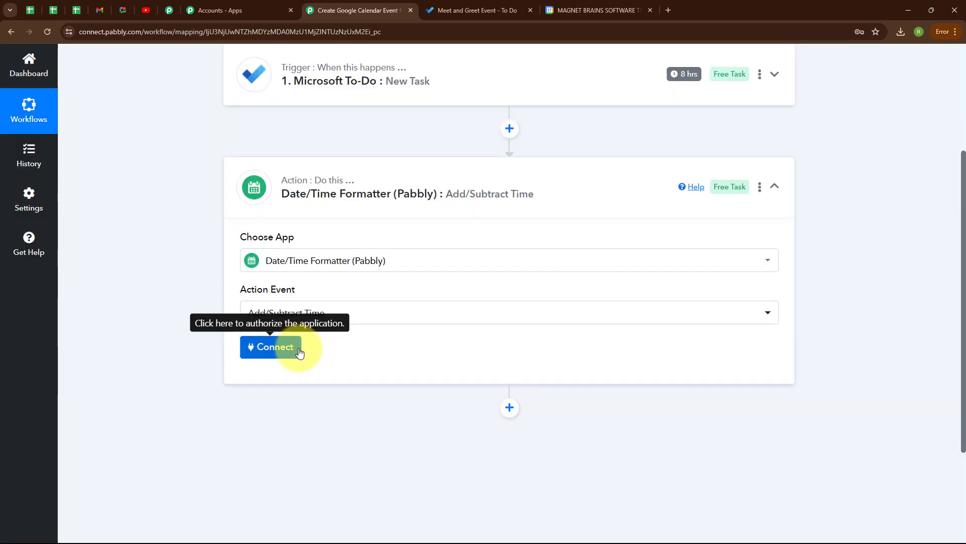
pyautogui.click(298, 349)
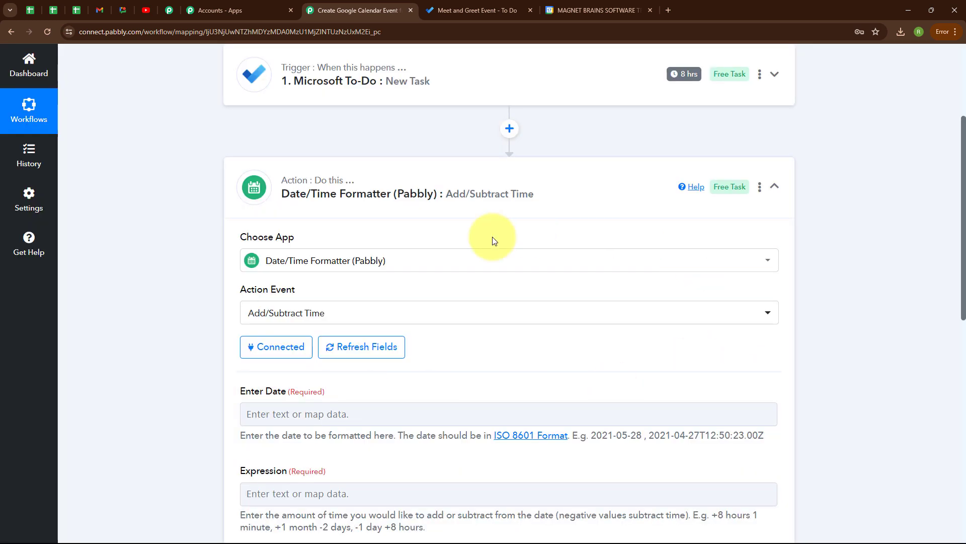
# Step: Map the trigger's DueDateTime DateTime as the date to format and set the expression to +24 hours
pyautogui.scroll(-4, 533, 365)
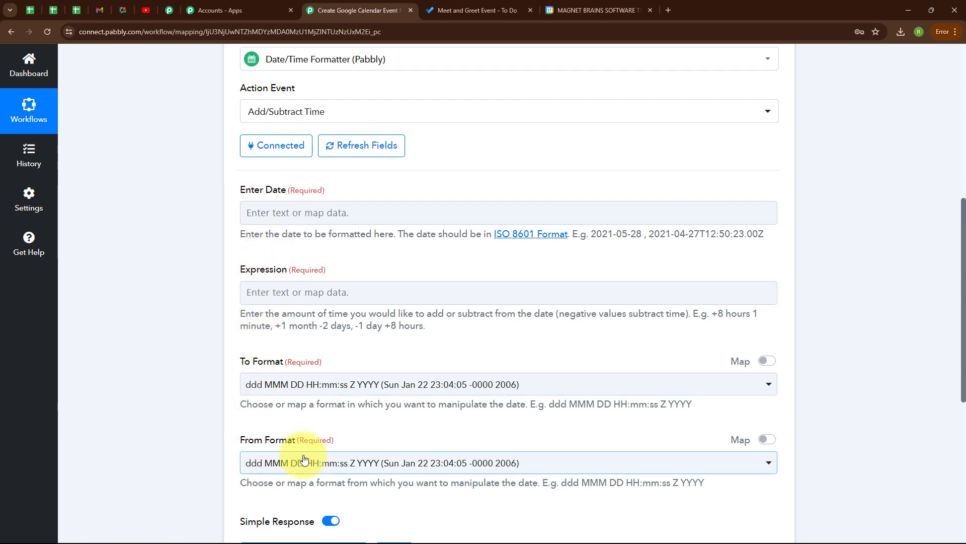
pyautogui.click(256, 208)
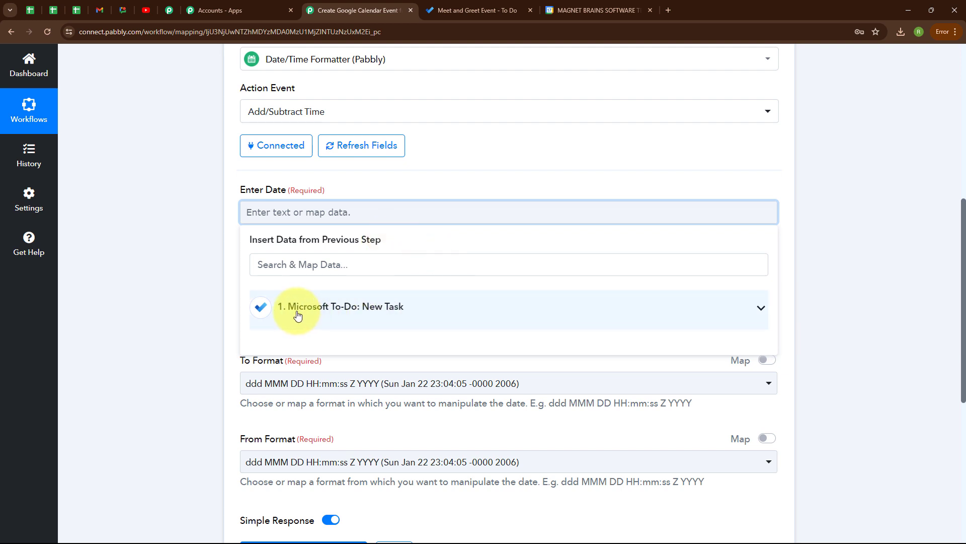
pyautogui.click(403, 314)
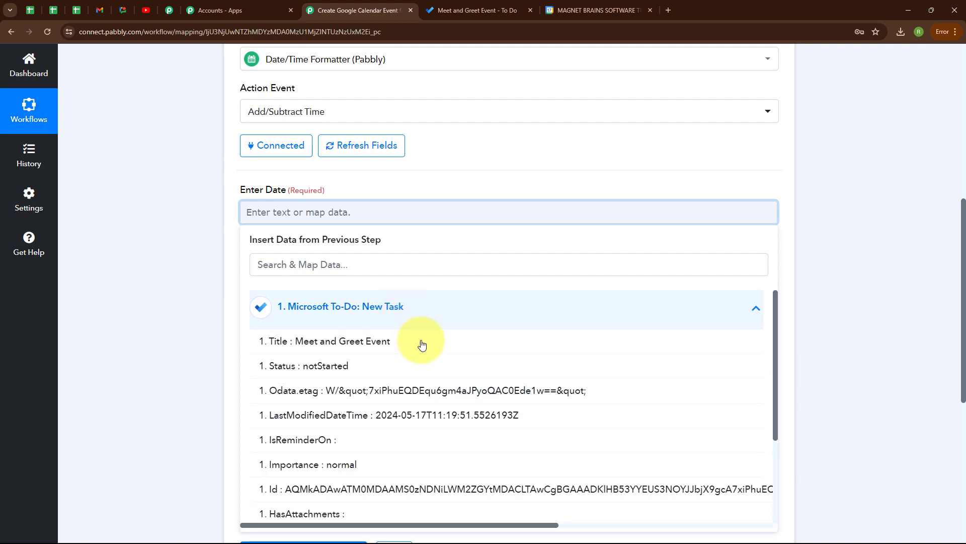
pyautogui.scroll(-2, 421, 403)
pyautogui.click(402, 436)
pyautogui.scroll(-2, 342, 226)
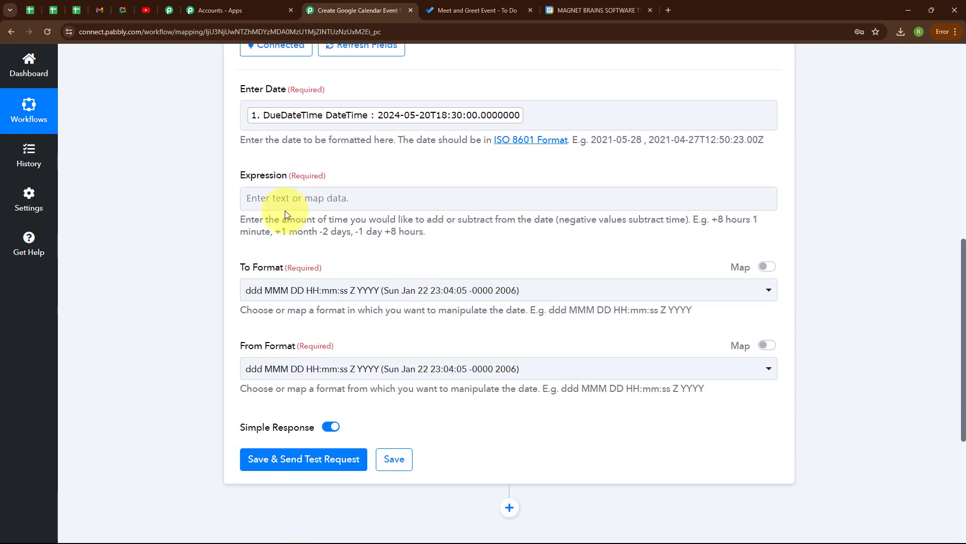
pyautogui.click(275, 198)
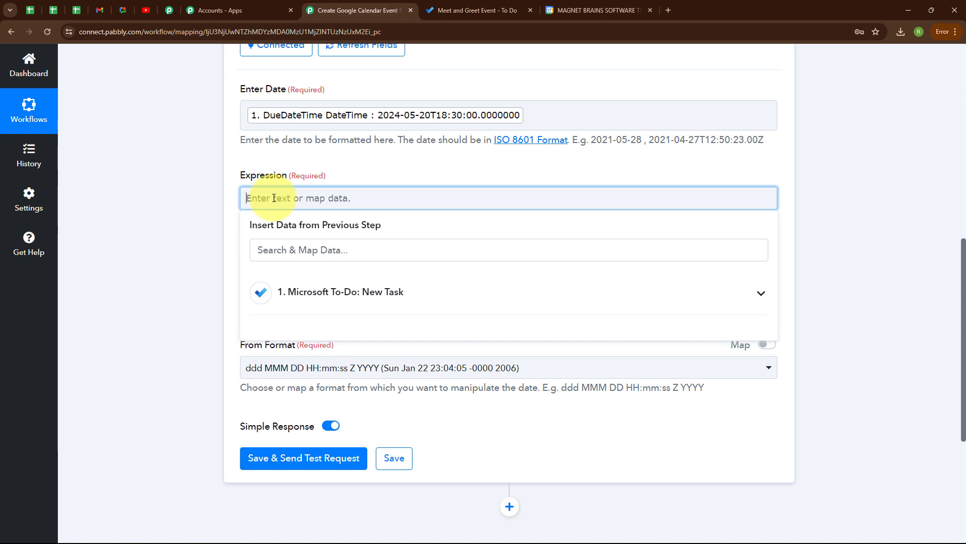
pyautogui.write('+24 hours')
# Step: Set both To Format and From Format to YYYY-MM-DDTHH:mm:ssZ, and save the formatter step with a test request
pyautogui.scroll(-2, 247, 249)
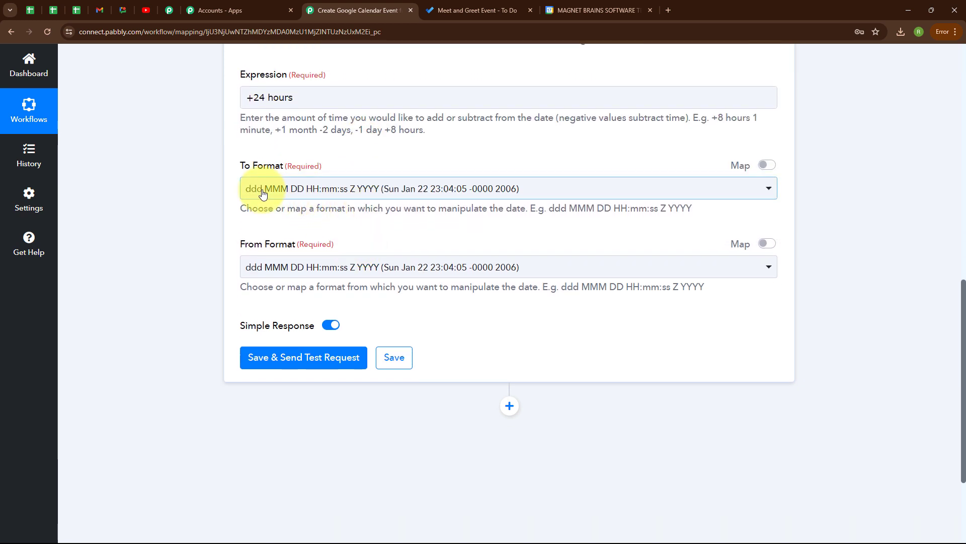
pyautogui.click(368, 191)
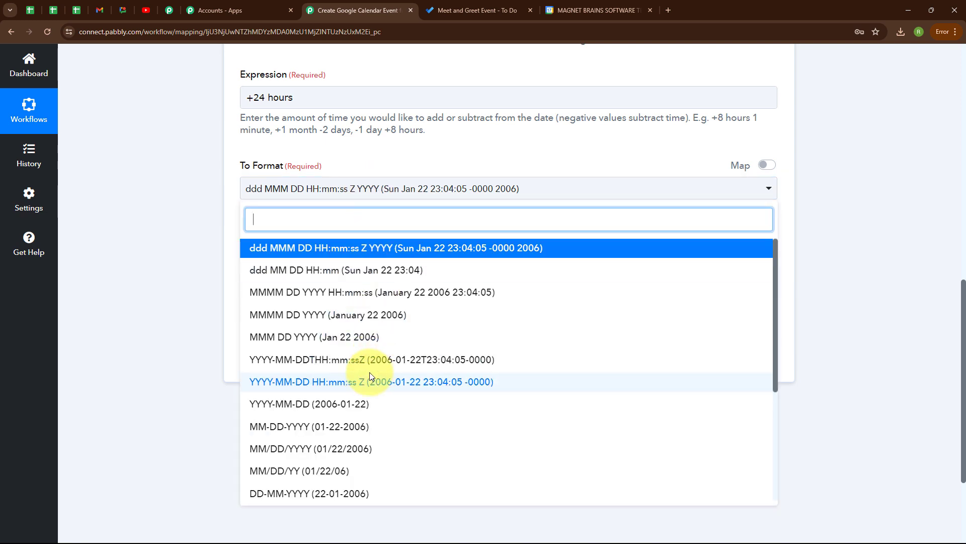
pyautogui.scroll(-3, 371, 376)
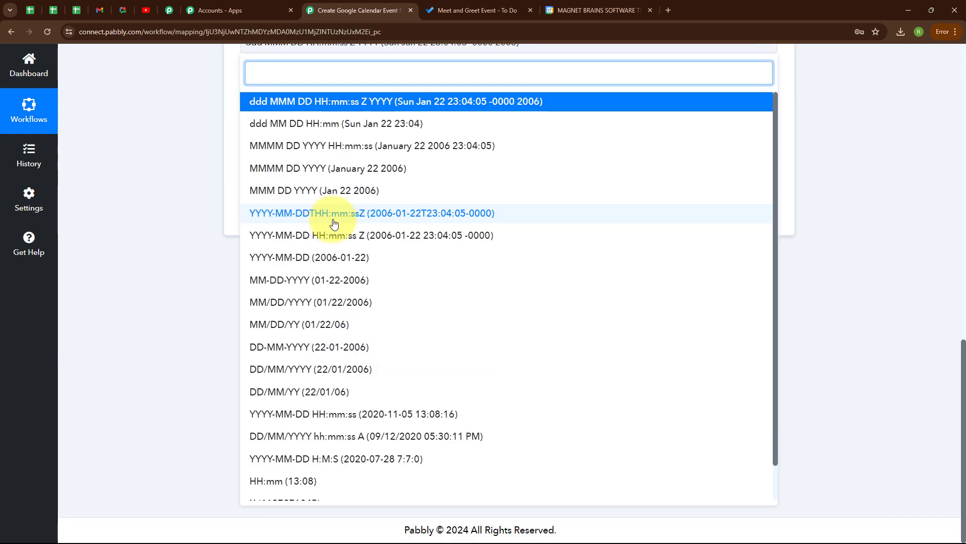
pyautogui.click(335, 223)
pyautogui.scroll(3, 594, 145)
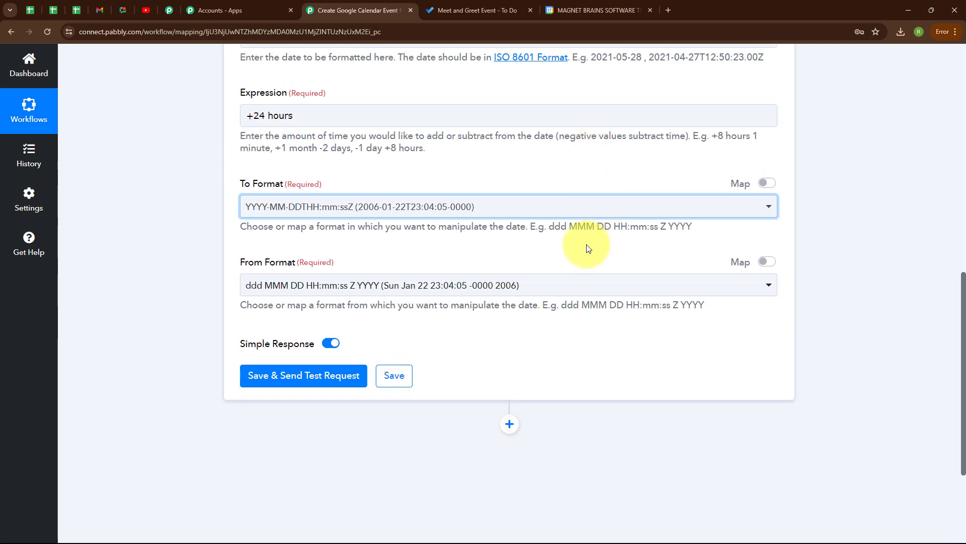
pyautogui.click(354, 288)
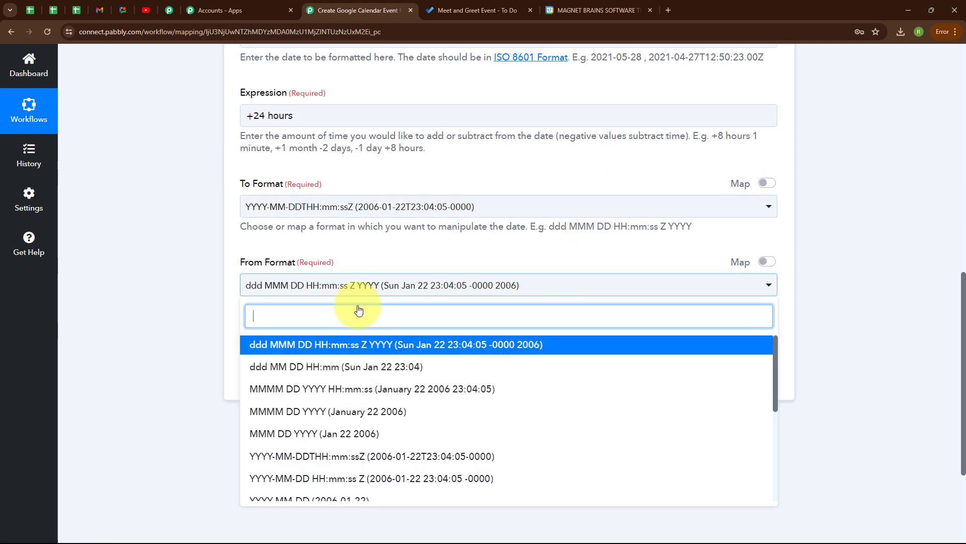
pyautogui.click(355, 456)
pyautogui.scroll(3, 272, 532)
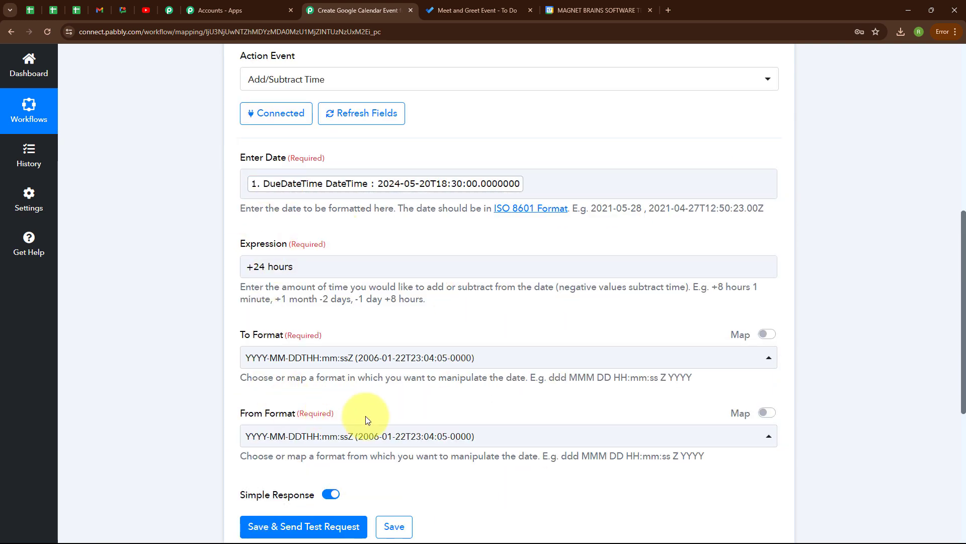
pyautogui.scroll(-1, 367, 421)
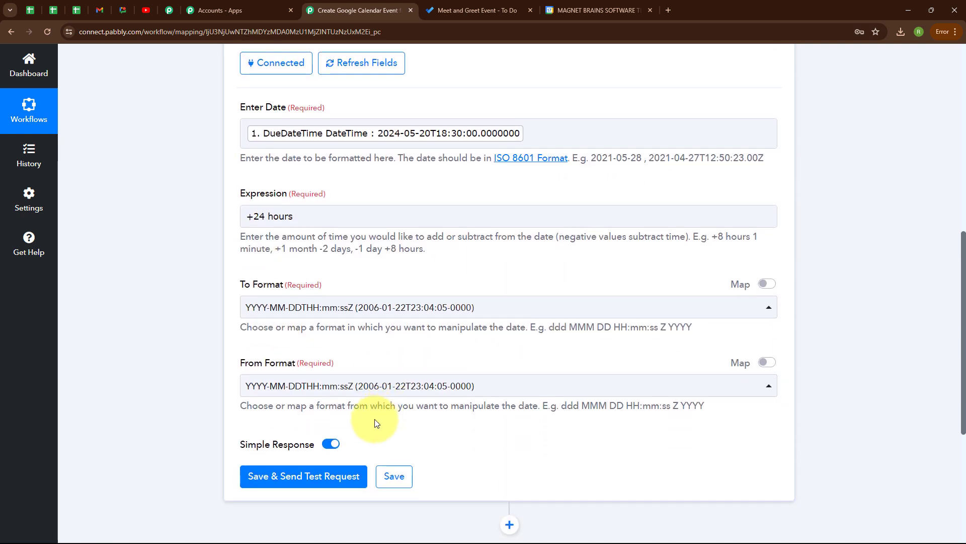
pyautogui.click(301, 477)
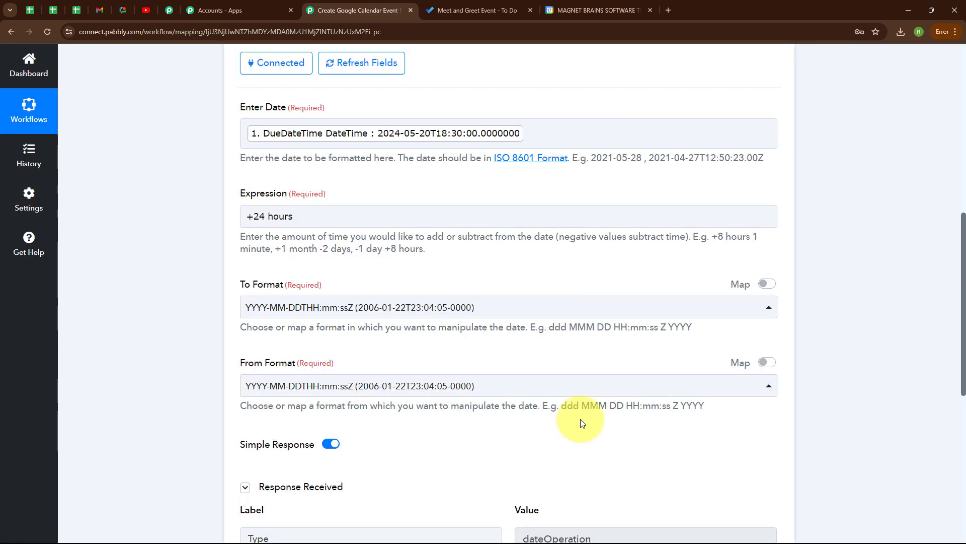
# Step: Review the Result date returned in the Date/Time Formatter step's response and collapse that step
pyautogui.scroll(-4, 581, 422)
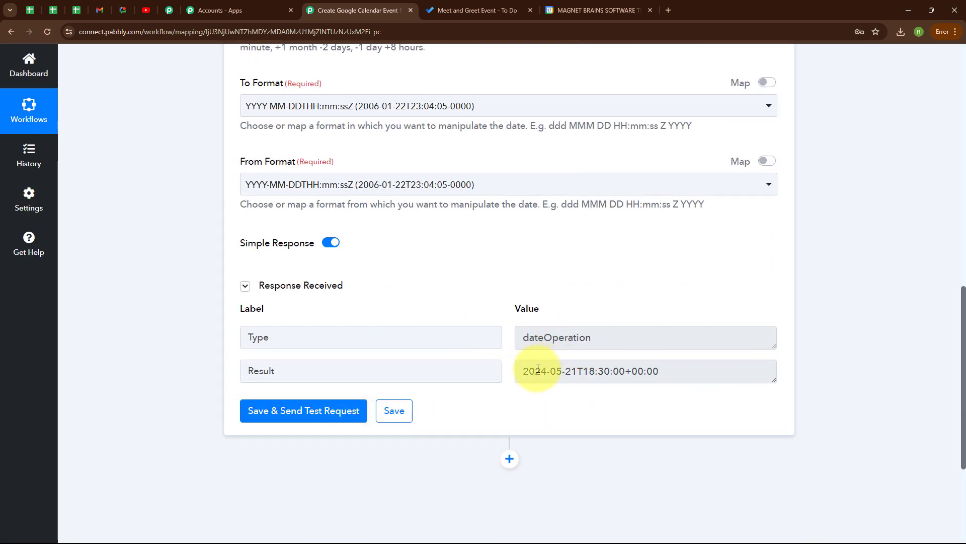
pyautogui.moveTo(525, 372); pyautogui.dragTo(671, 370)
pyautogui.click(528, 410)
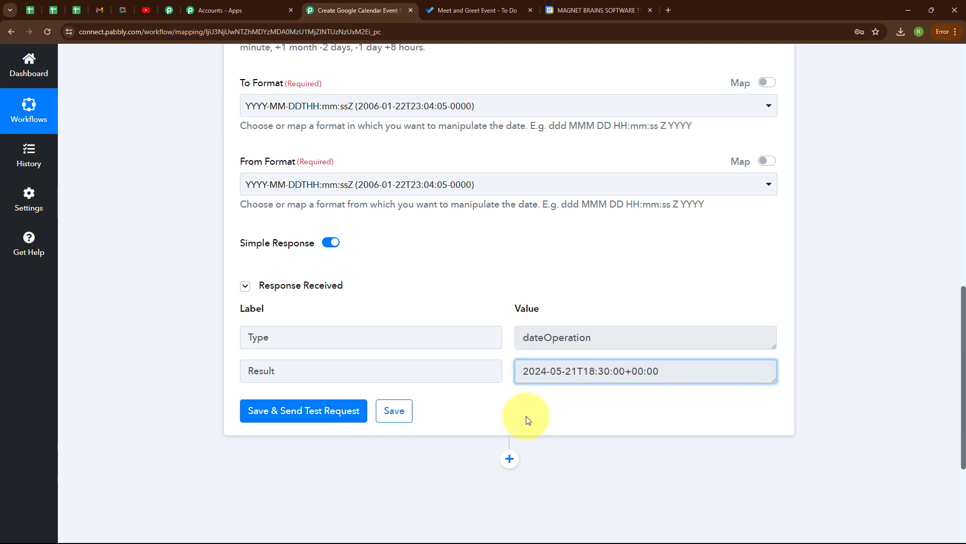
pyautogui.scroll(3, 792, 221)
pyautogui.scroll(5, 790, 216)
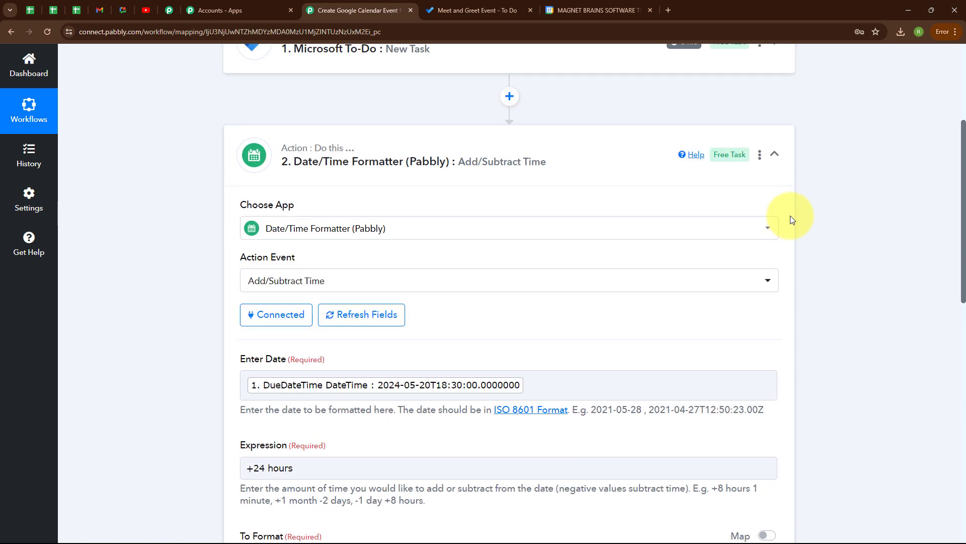
pyautogui.click(774, 157)
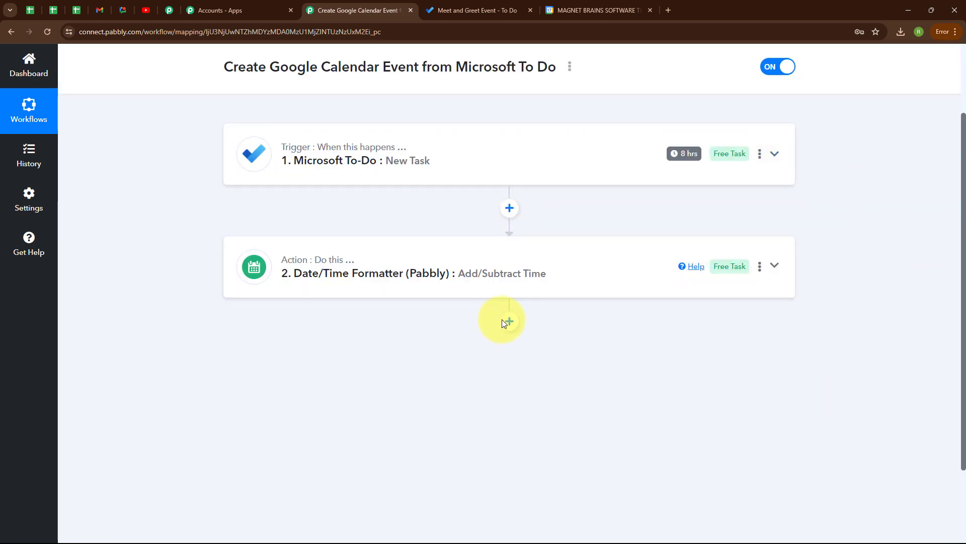
# Step: Add a third step to the workflow using Google Calendar with the action event Create an Event
pyautogui.click(508, 322)
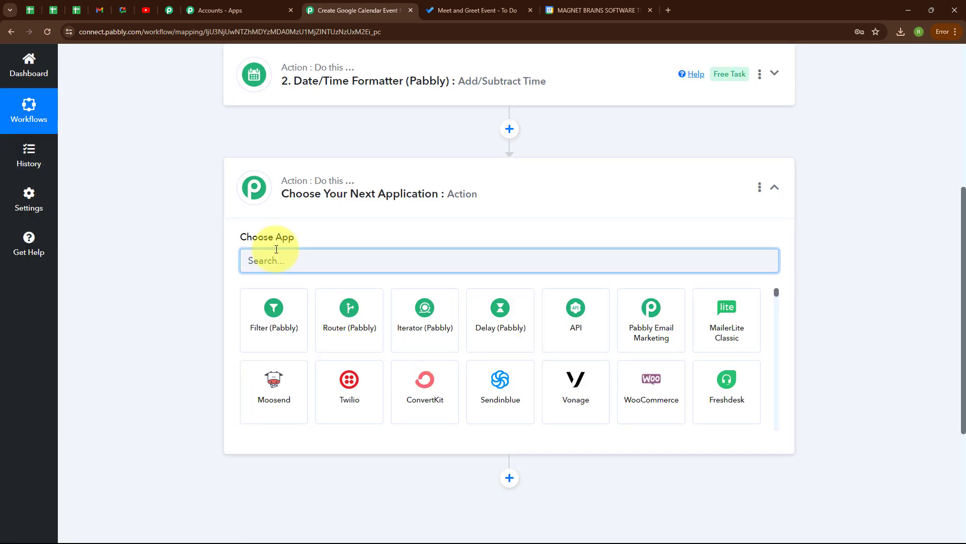
pyautogui.write('Google Ca')
pyautogui.click(285, 298)
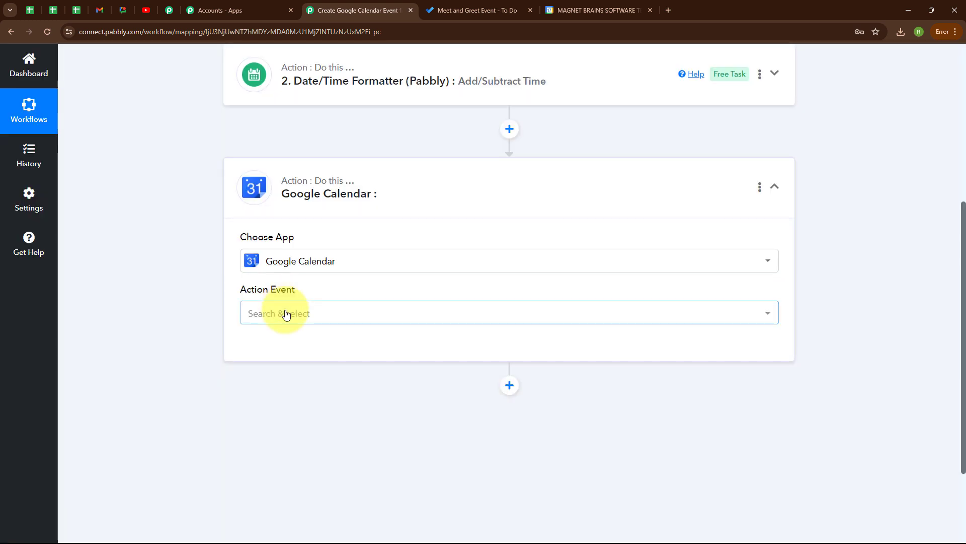
pyautogui.click(286, 314)
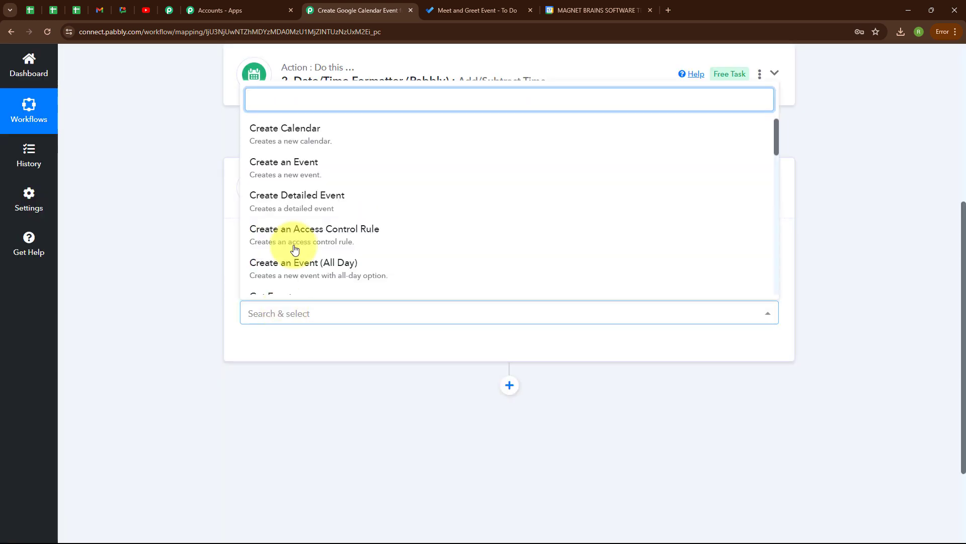
pyautogui.click(315, 166)
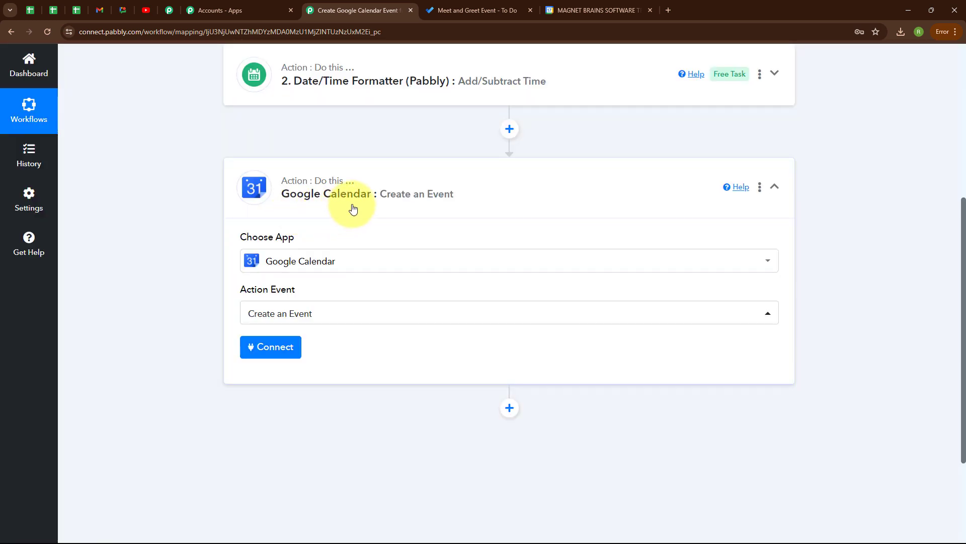
# Step: Add a new Google Calendar connection named Google Calendar #2, signing in with Google and allowing the requested access
pyautogui.click(257, 345)
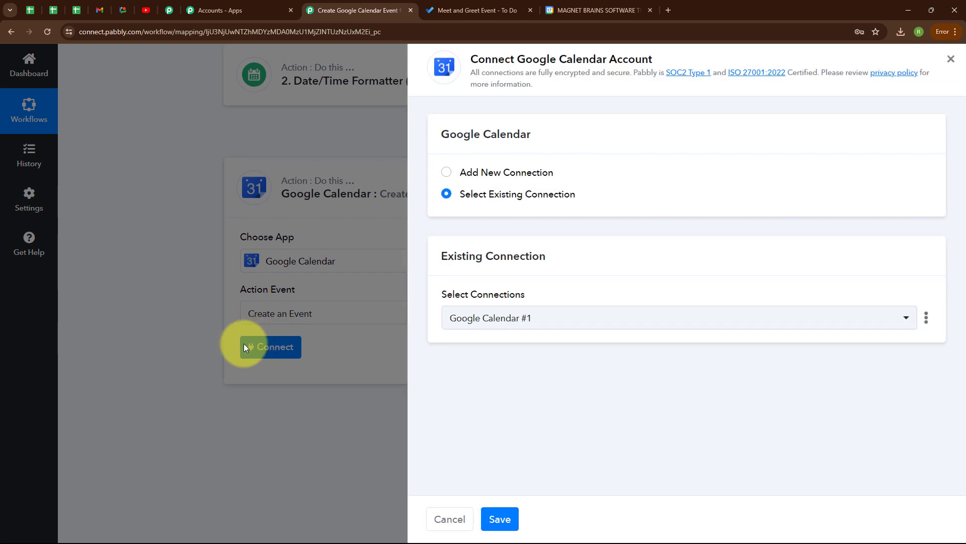
pyautogui.click(446, 172)
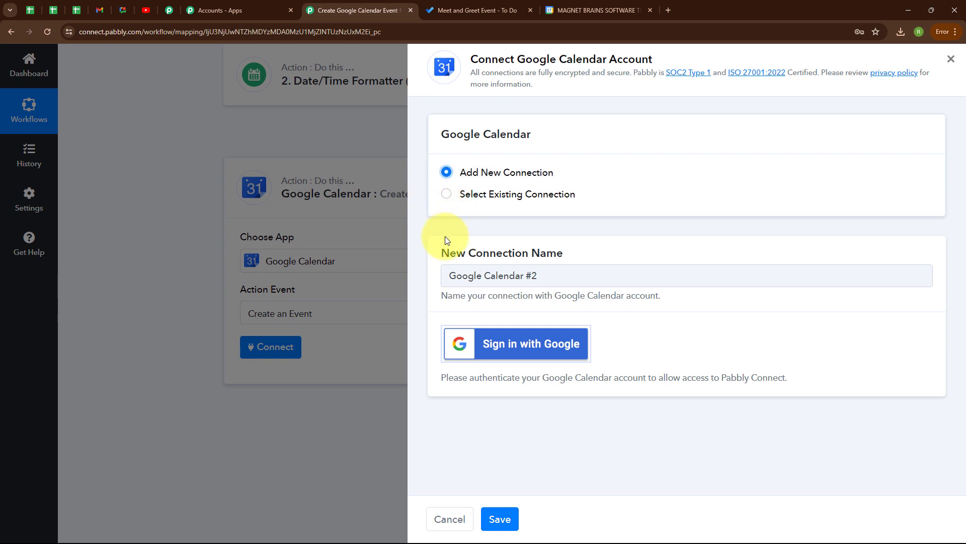
pyautogui.click(534, 338)
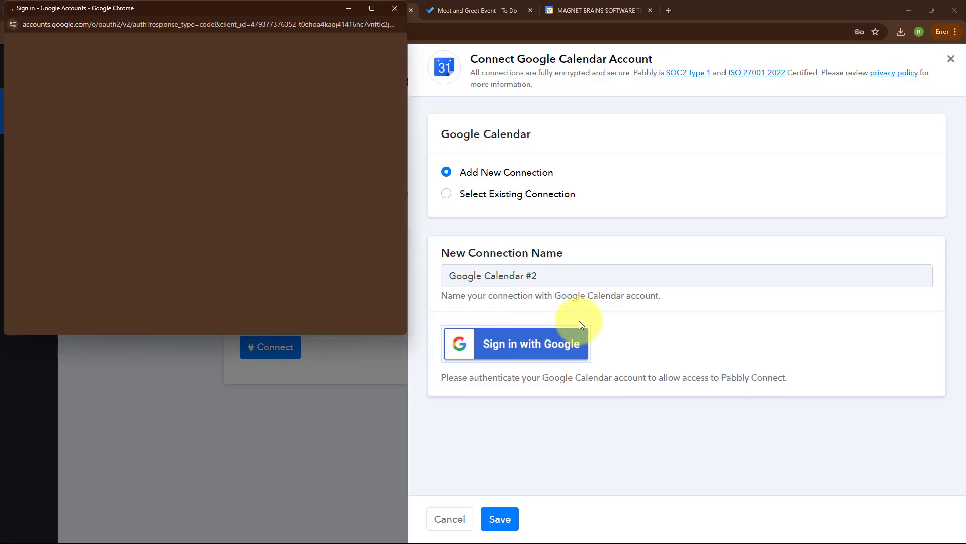
pyautogui.click(325, 126)
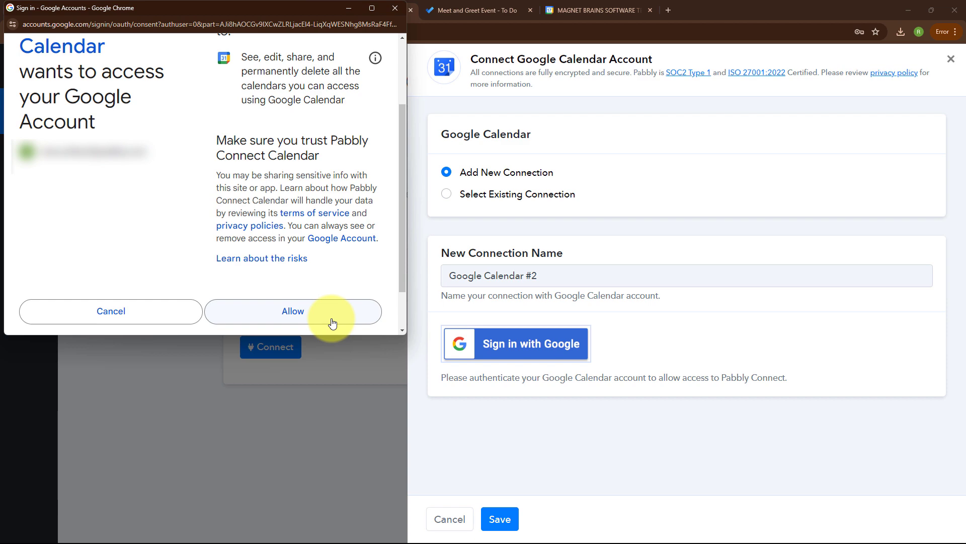
pyautogui.click(332, 322)
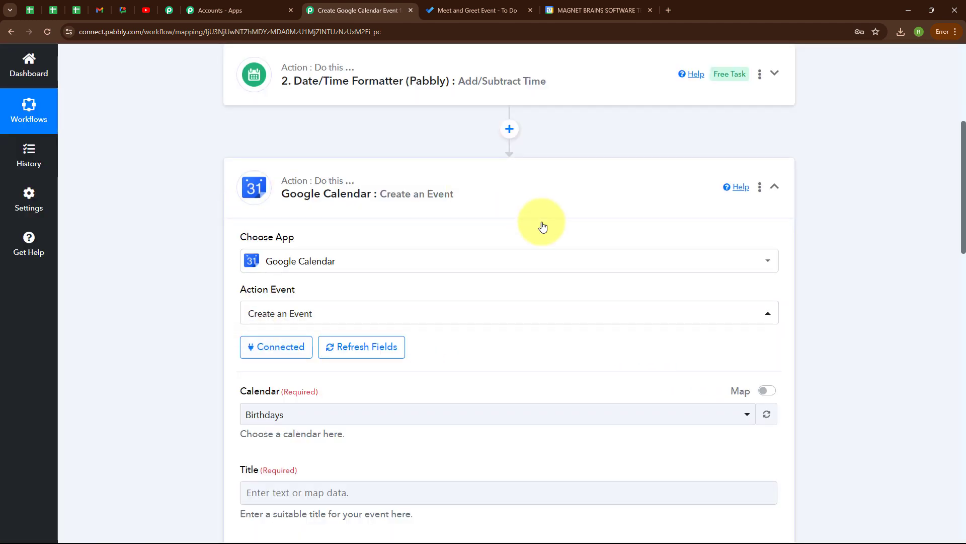
# Step: Check the available calendars in Google Calendar and, back in Pabbly Connect, set the event's calendar to Microsoft To Do Events
pyautogui.scroll(-2, 518, 337)
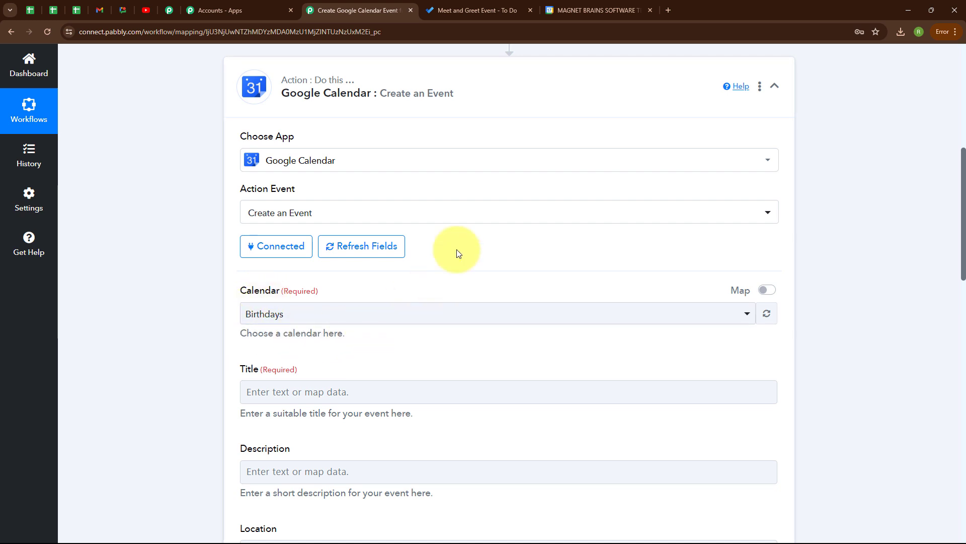
pyautogui.click(618, 4)
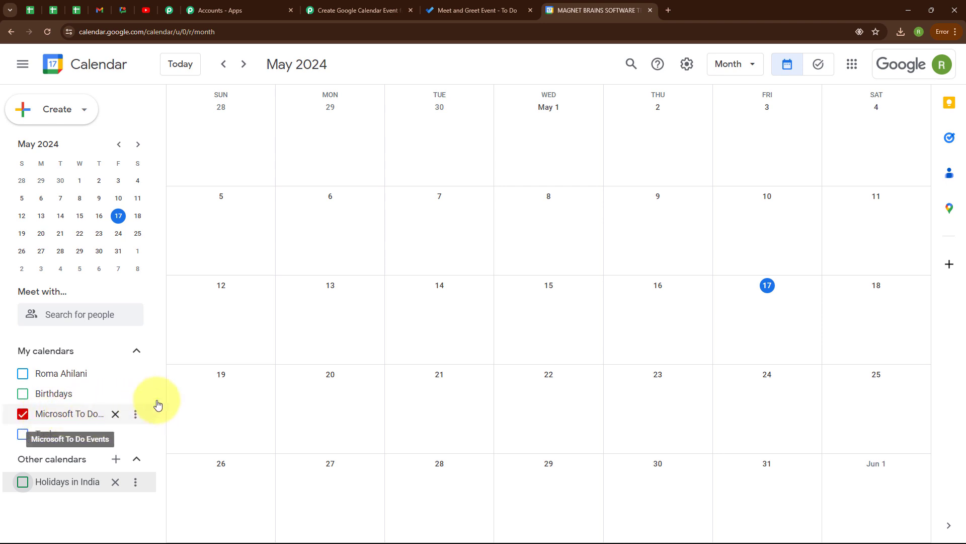
pyautogui.click(381, 5)
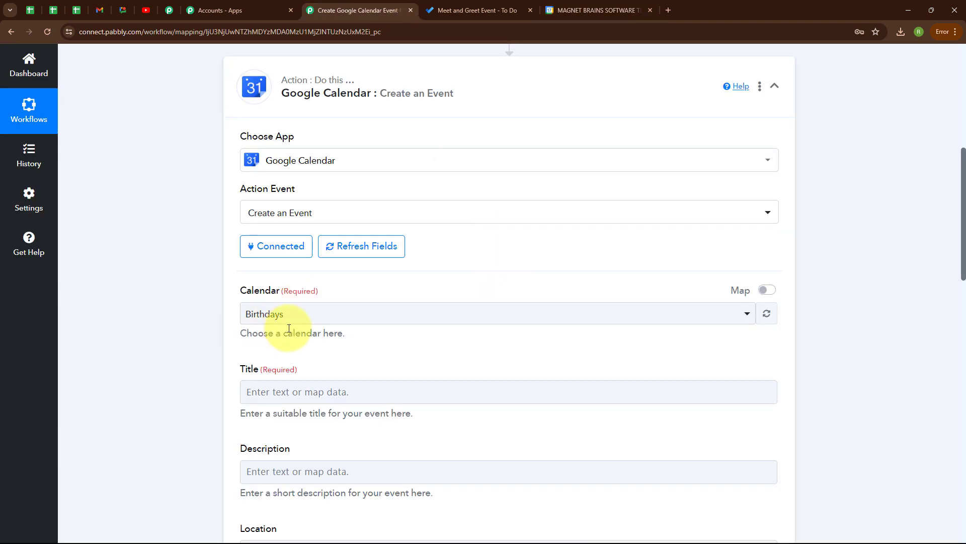
pyautogui.click(332, 313)
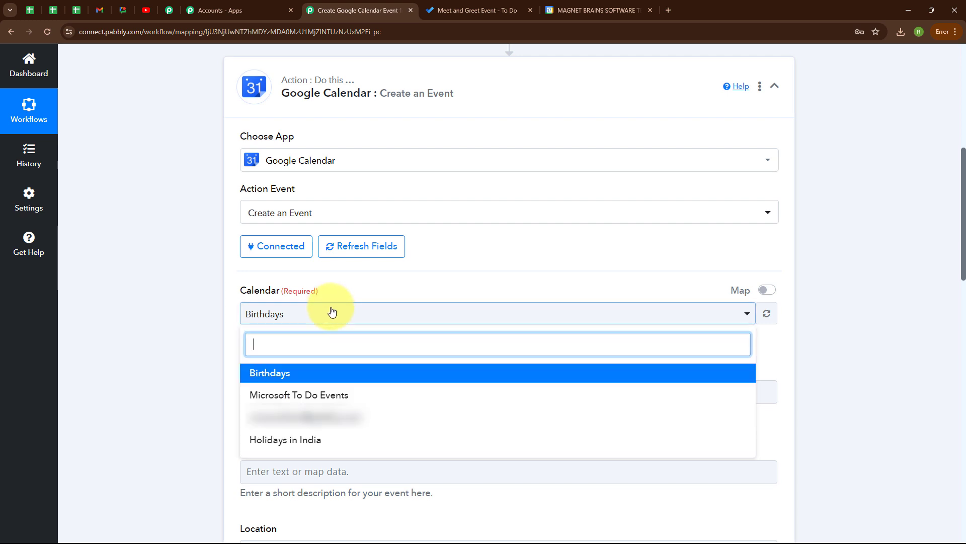
pyautogui.click(334, 394)
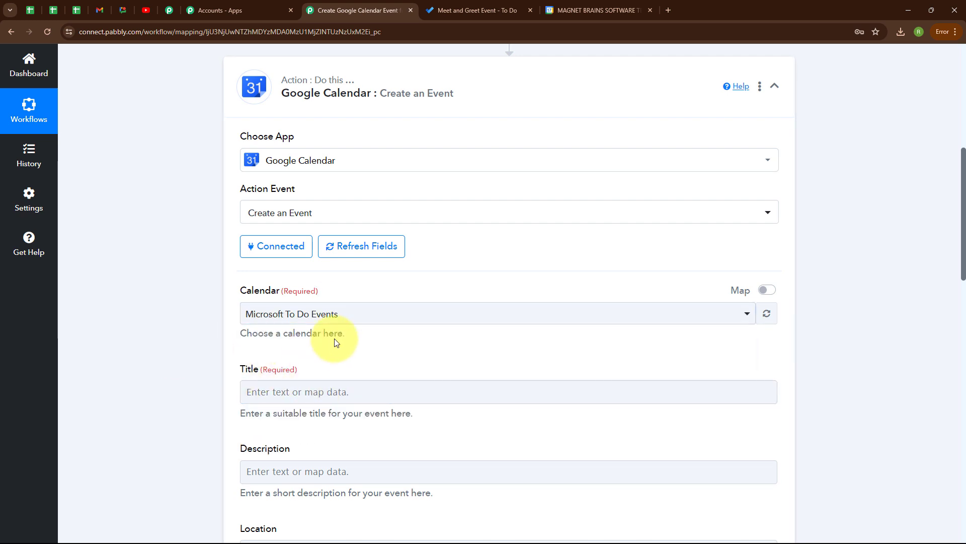
# Step: Map the Microsoft To-Do trigger's Title as the calendar event's title
pyautogui.scroll(-4, 335, 340)
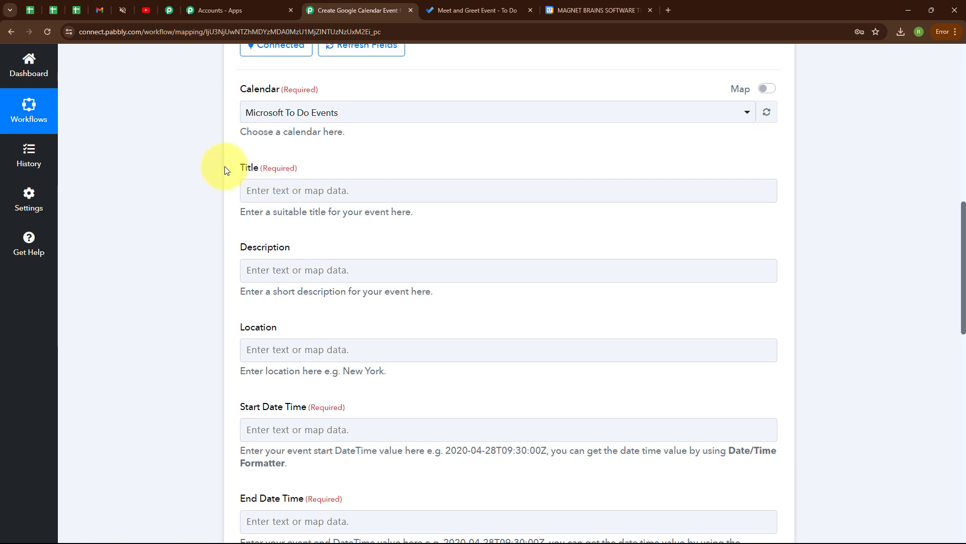
pyautogui.click(264, 189)
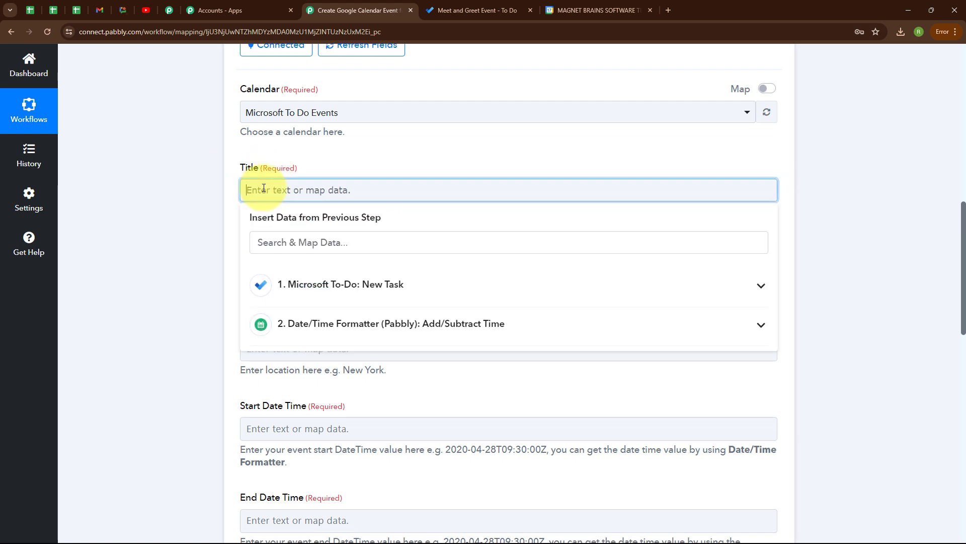
pyautogui.click(362, 284)
pyautogui.click(357, 319)
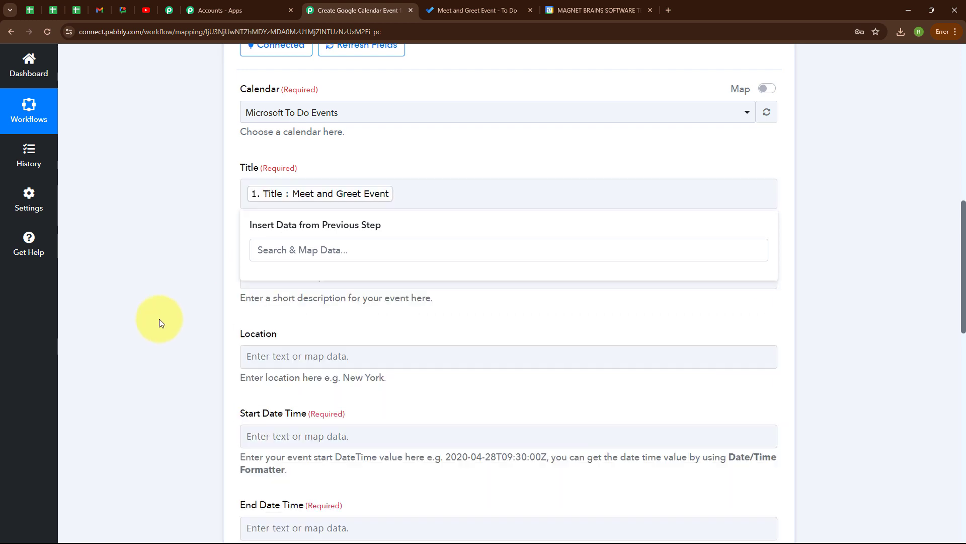
pyautogui.click(160, 323)
# Step: Map the Microsoft To-Do trigger's Body Content as the event's description
pyautogui.scroll(-2, 395, 265)
pyautogui.click(295, 180)
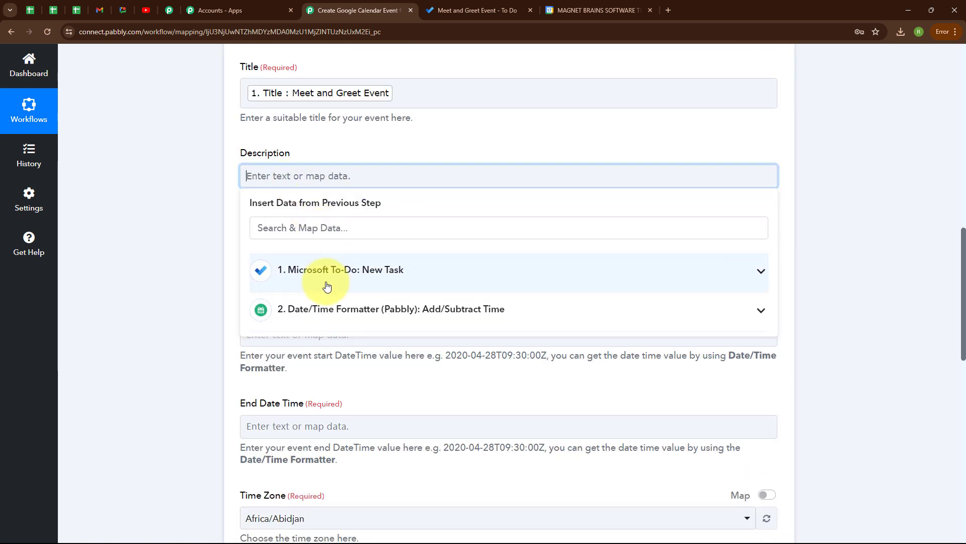
pyautogui.click(325, 283)
pyautogui.scroll(-3, 409, 371)
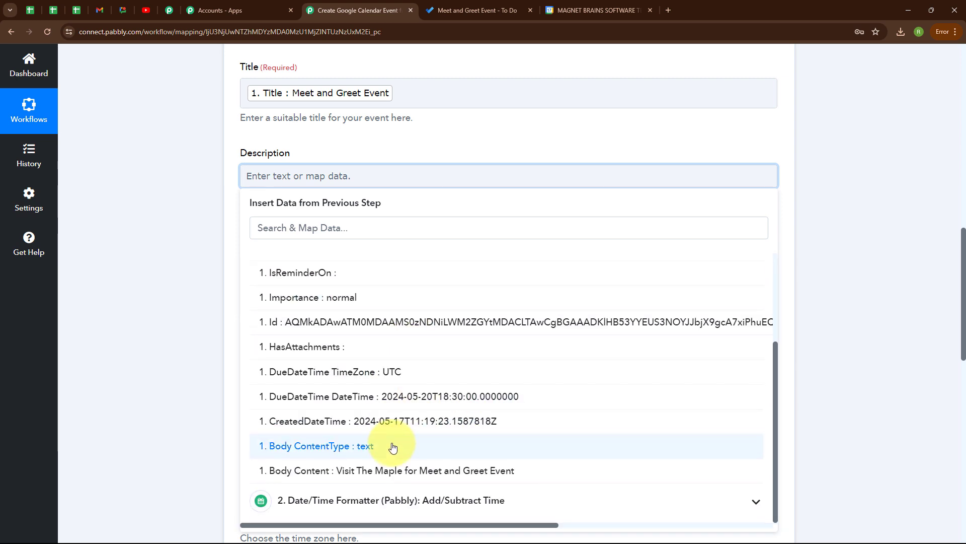
pyautogui.click(381, 409)
# Step: Map the Microsoft To-Do trigger's CreatedDateTime as the event's Start Date Time, leaving the location empty
pyautogui.scroll(-2, 412, 301)
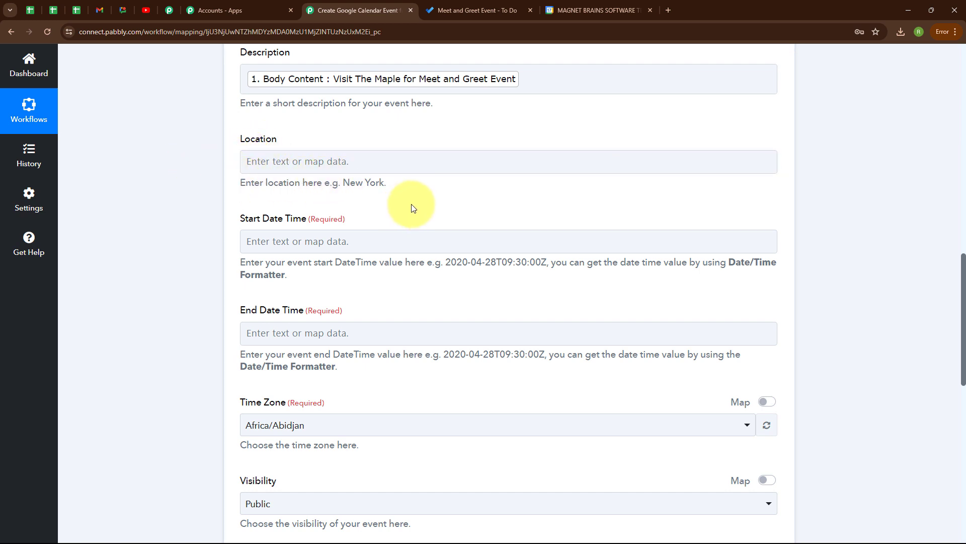
pyautogui.scroll(-1, 412, 204)
pyautogui.scroll(-2, 412, 208)
pyautogui.click(270, 146)
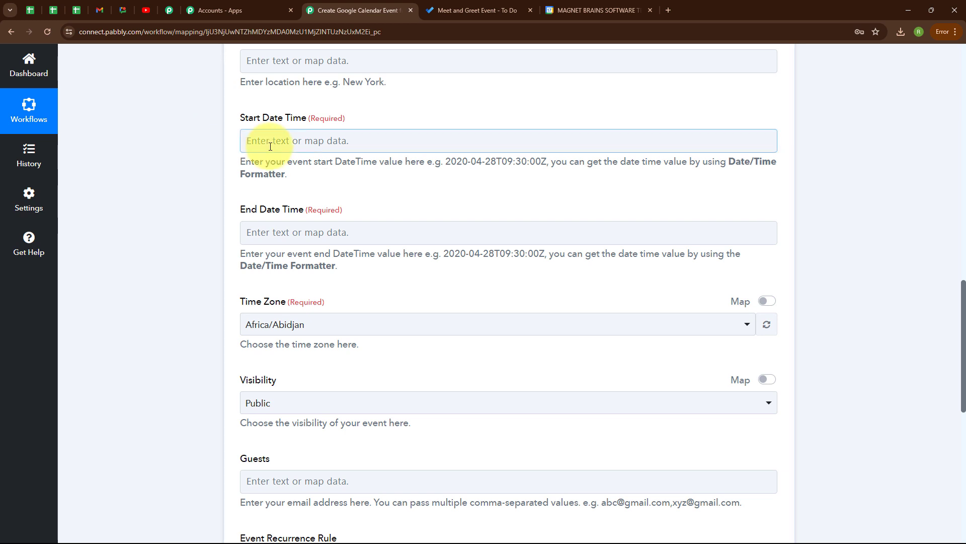
pyautogui.click(303, 242)
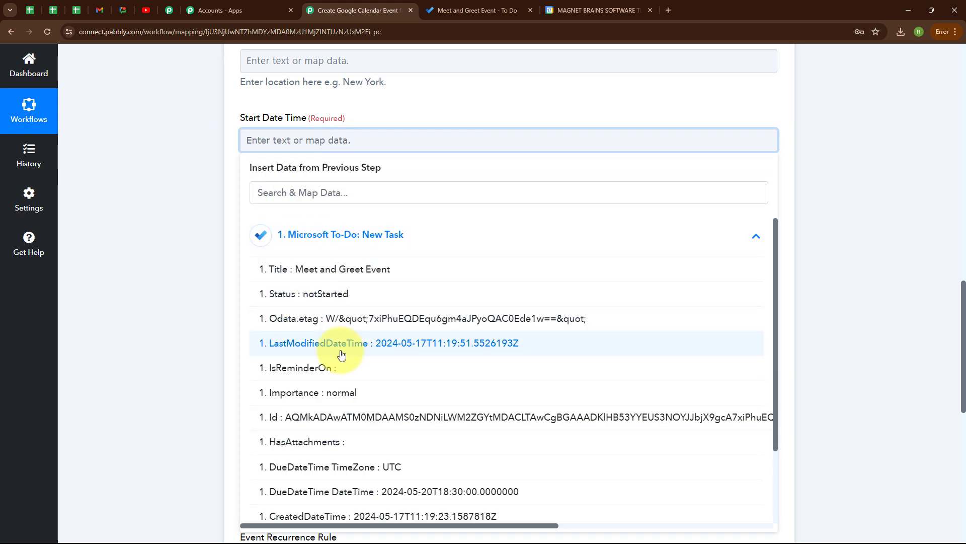
pyautogui.scroll(-2, 341, 355)
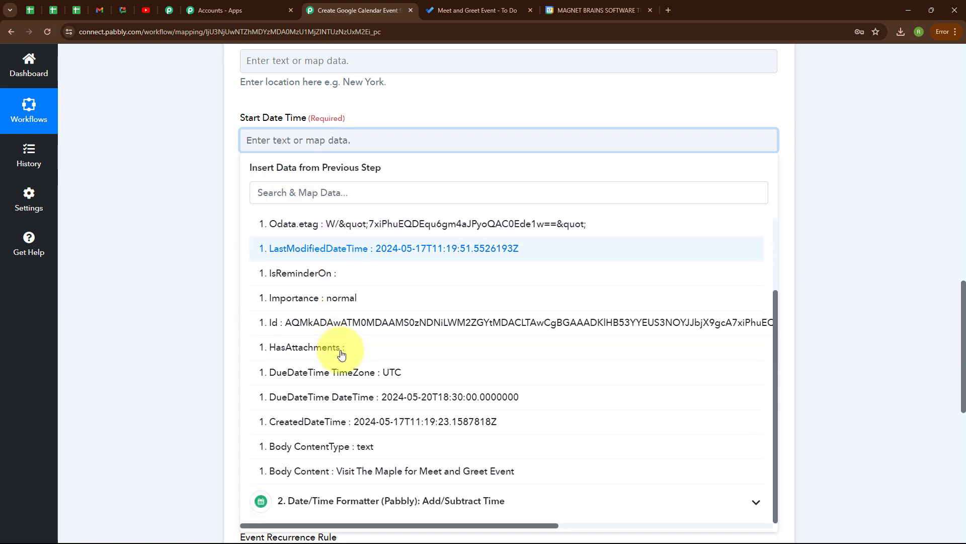
pyautogui.click(360, 422)
# Step: Map the Date/Time Formatter step's Result as the event's End Date Time
pyautogui.scroll(-2, 259, 133)
pyautogui.click(263, 136)
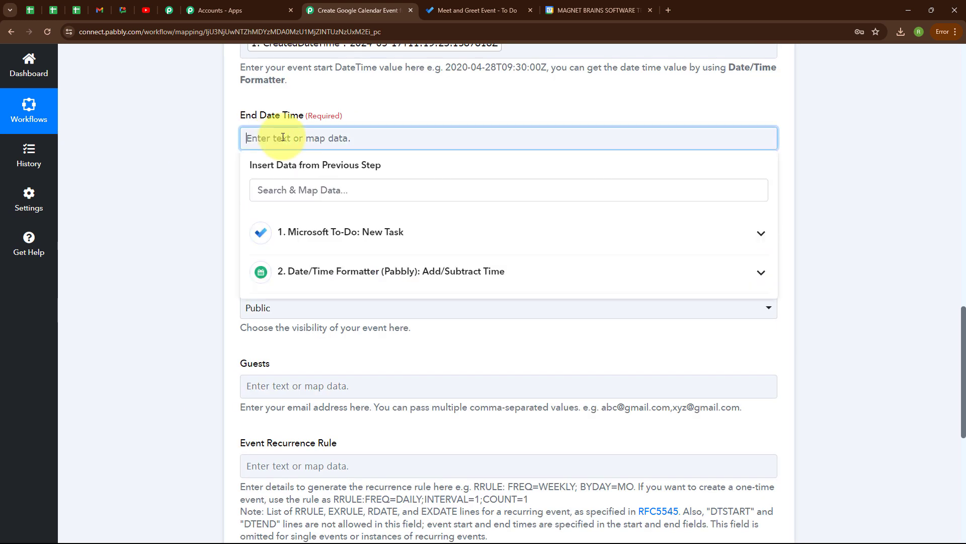
pyautogui.click(366, 279)
pyautogui.click(371, 330)
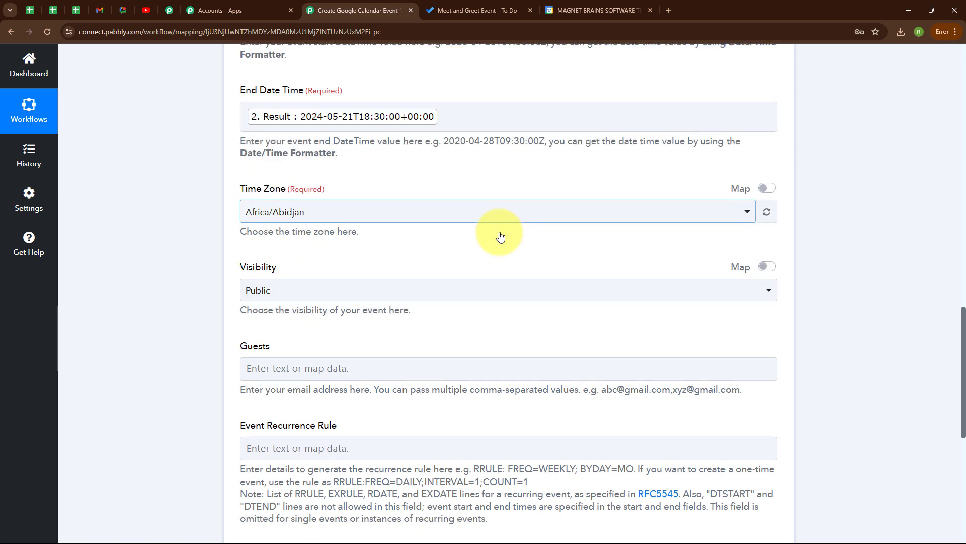
# Step: Set the event's time zone to Etc/UTC
pyautogui.scroll(-1, 500, 236)
pyautogui.click(295, 138)
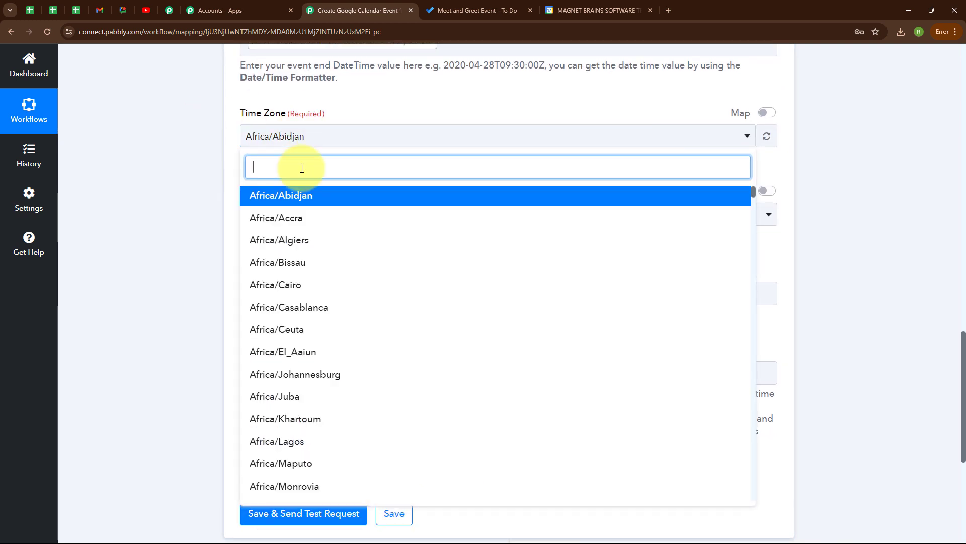
pyautogui.write('etc/')
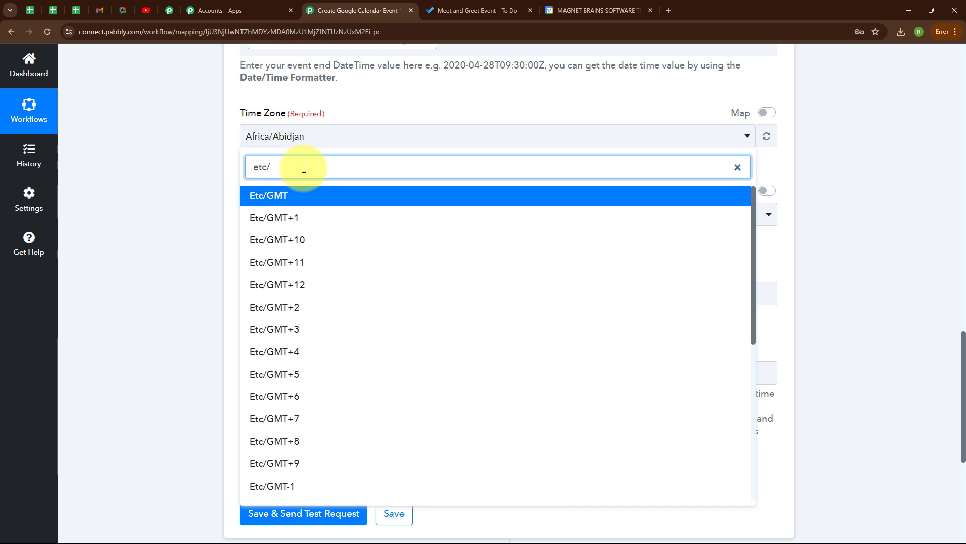
pyautogui.write('utc')
pyautogui.click(305, 196)
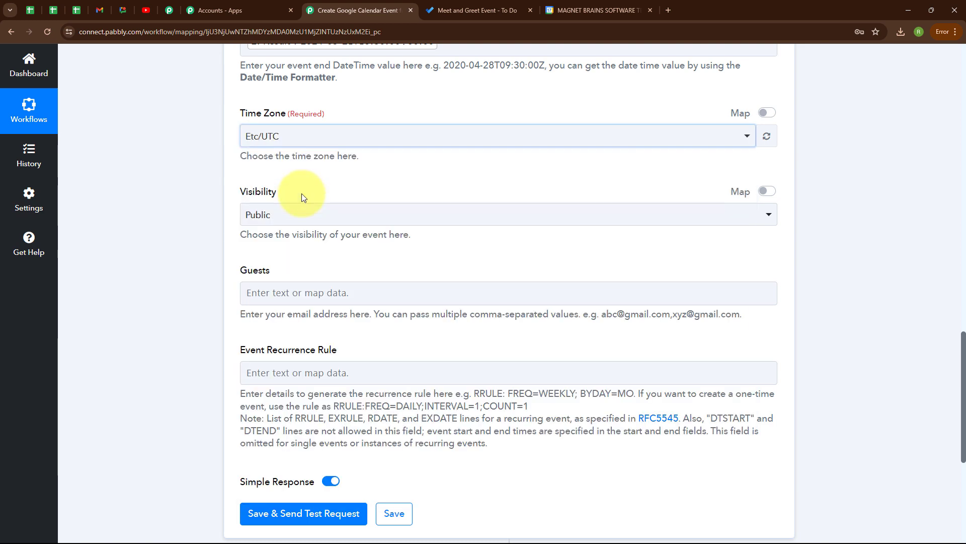
# Step: Set the event's visibility to Public and save the Google Calendar step with a test request
pyautogui.scroll(-2, 418, 175)
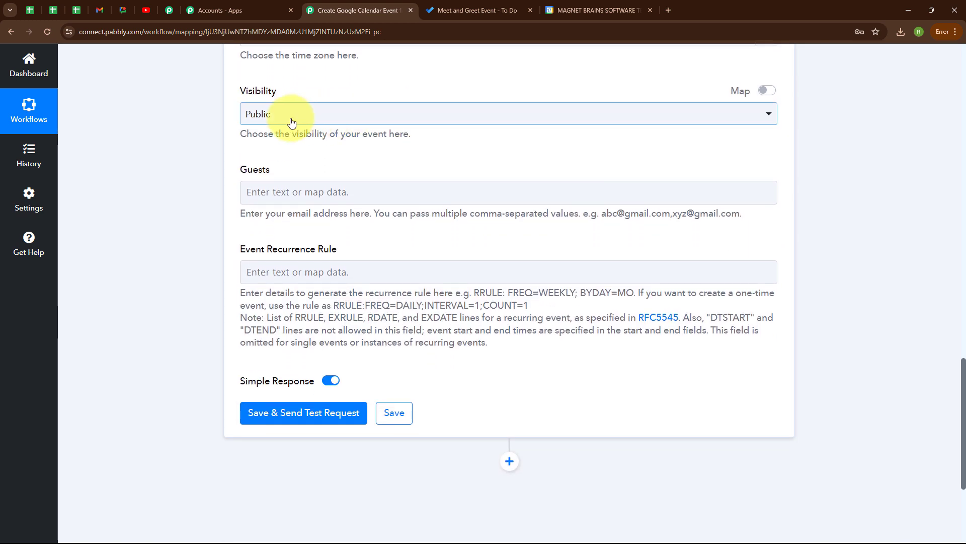
pyautogui.click(265, 121)
pyautogui.click(273, 174)
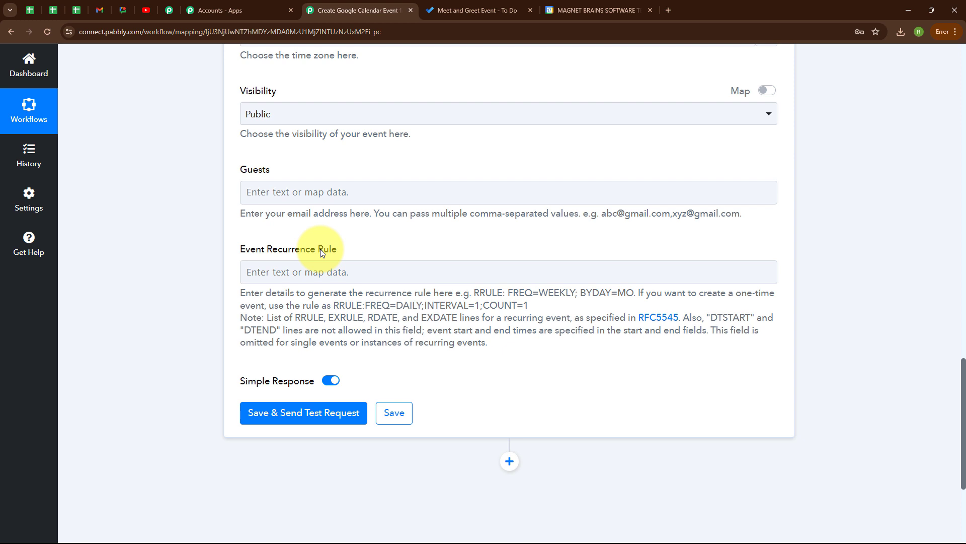
pyautogui.click(274, 413)
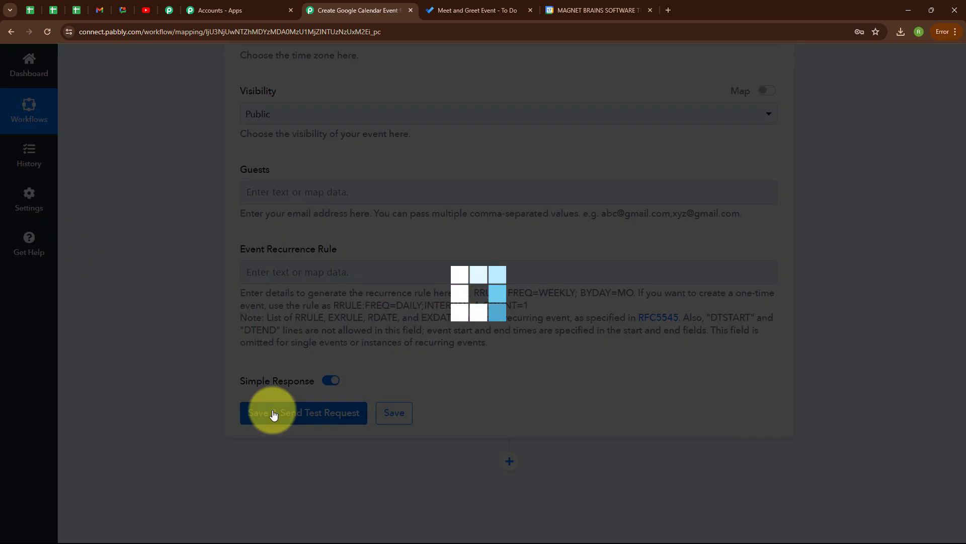
# Step: Review the Google Calendar step's test response and check for the Meet and Greet Event in Google Calendar's May 2024 view
pyautogui.scroll(-6, 539, 367)
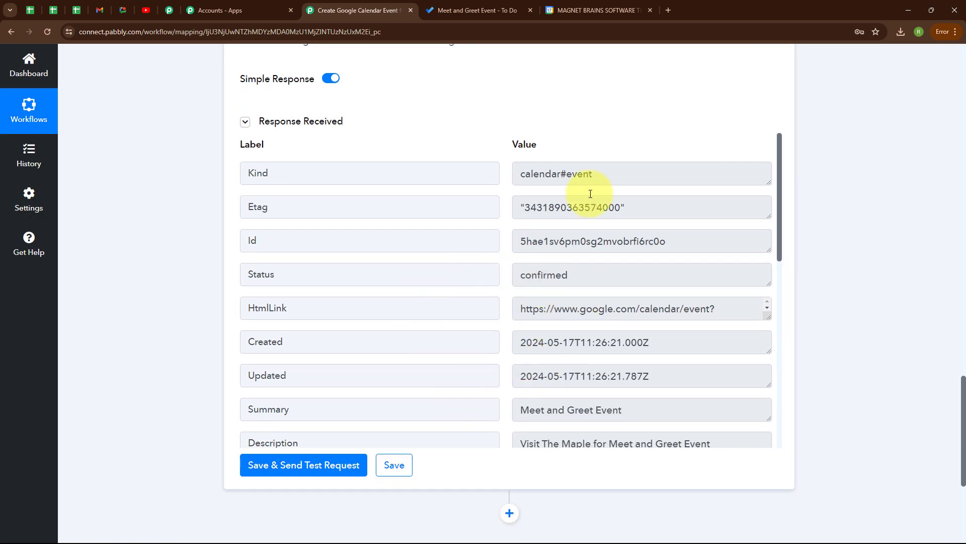
pyautogui.scroll(-4, 468, 353)
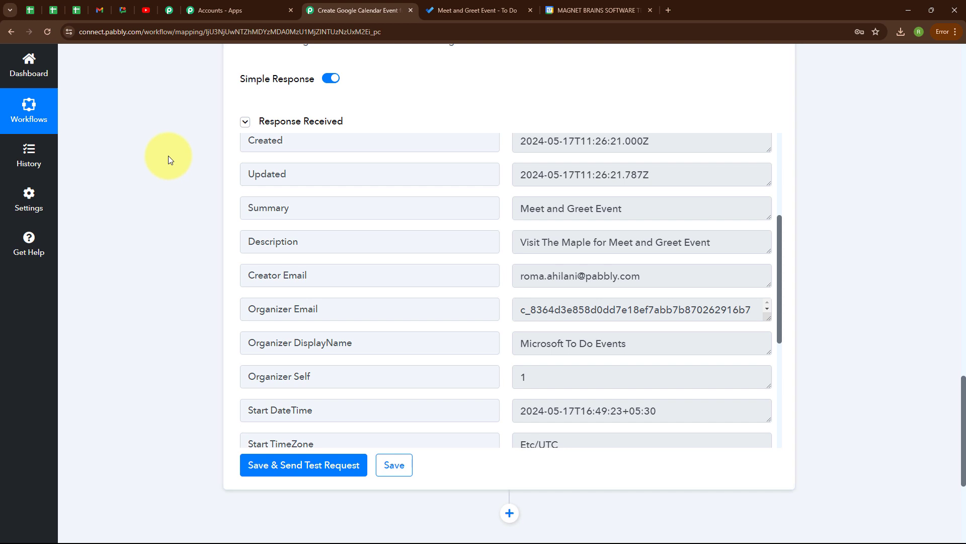
pyautogui.click(578, 10)
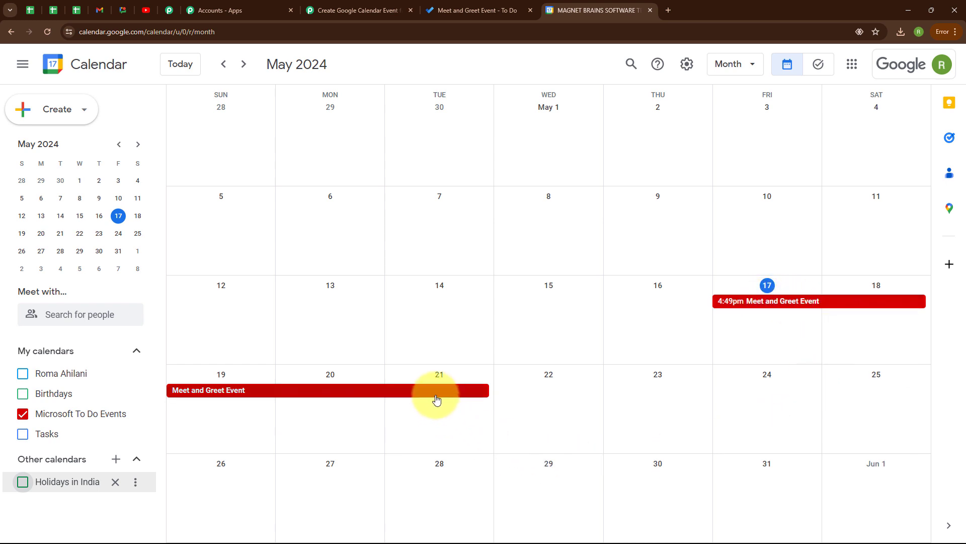
# Step: Return to the Pabbly Connect workflow and check how often the Microsoft To-Do New Task trigger polls for new data
pyautogui.click(378, 11)
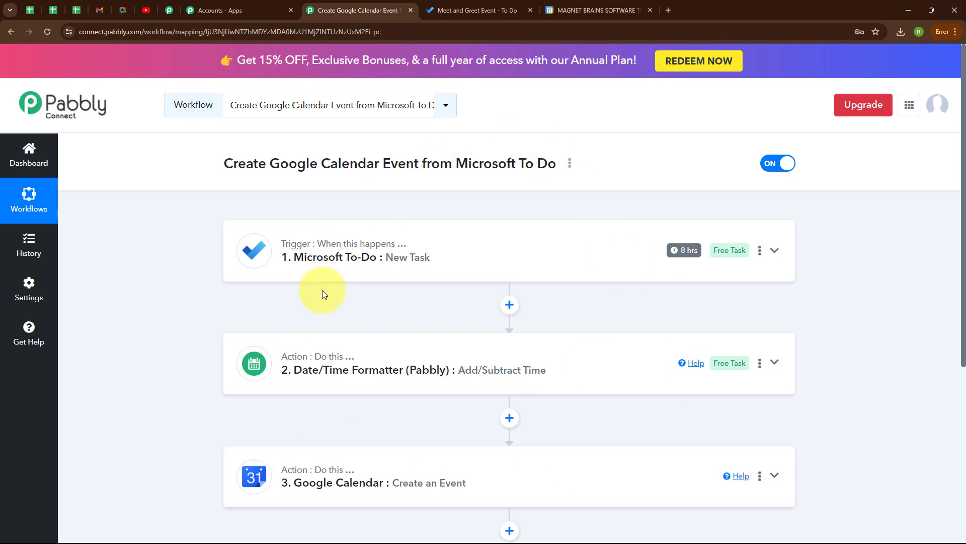
pyautogui.moveTo(294, 249)
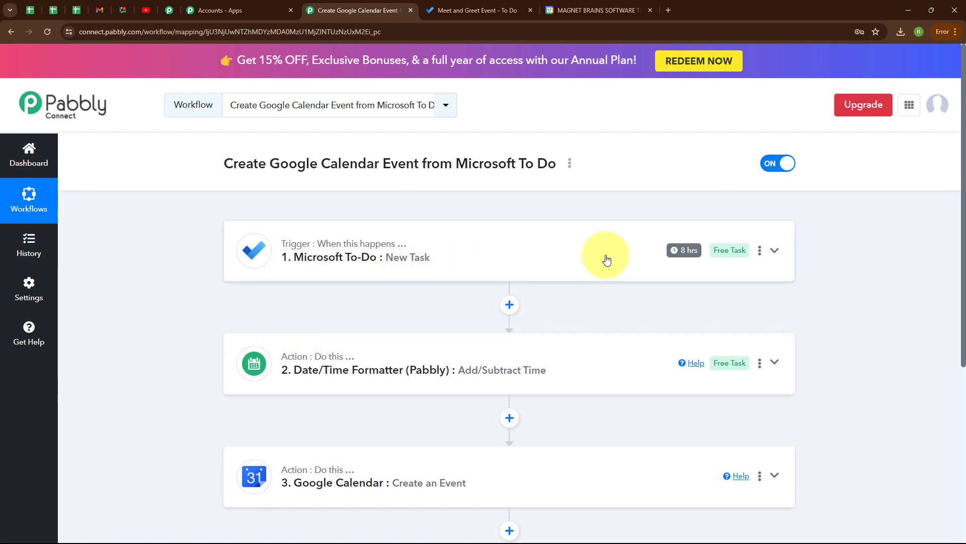
pyautogui.moveTo(674, 251)
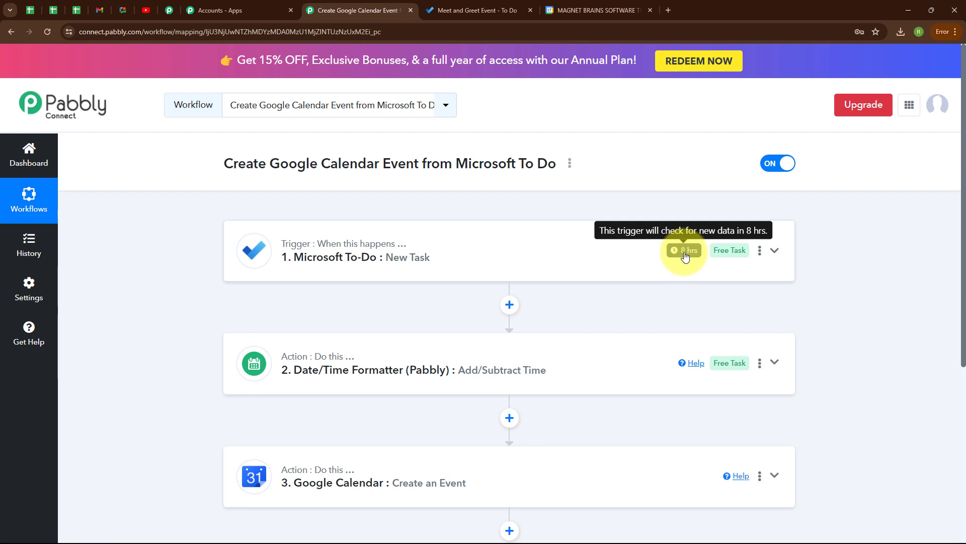